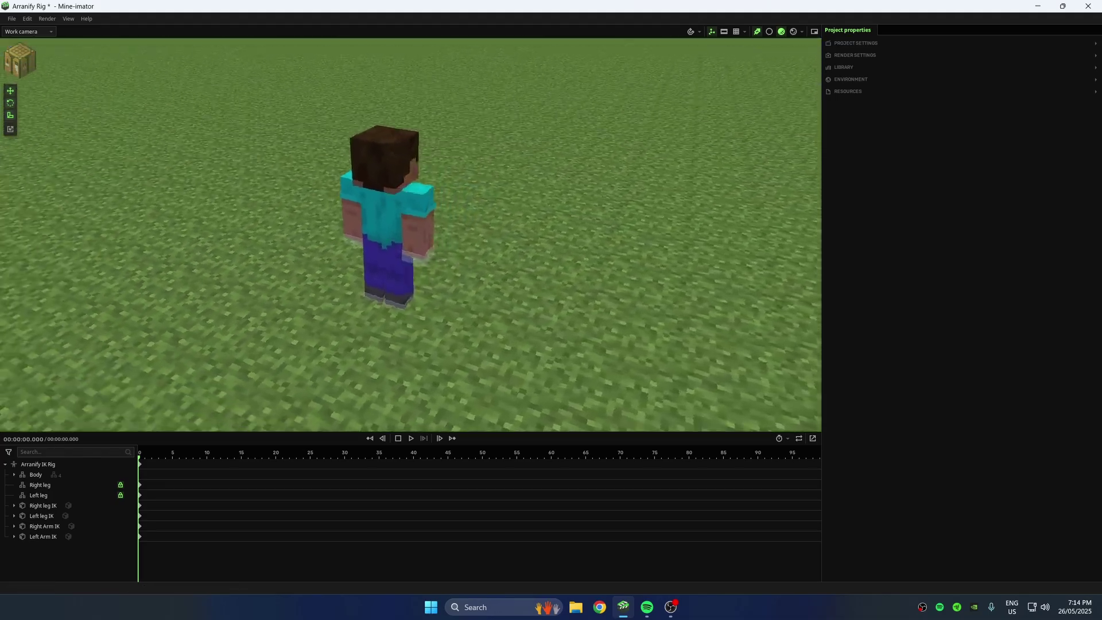
# Step: Select the right arm IK controller of the Arranify rig and move it away from the body to bend the arm
pyautogui.click(394, 264)
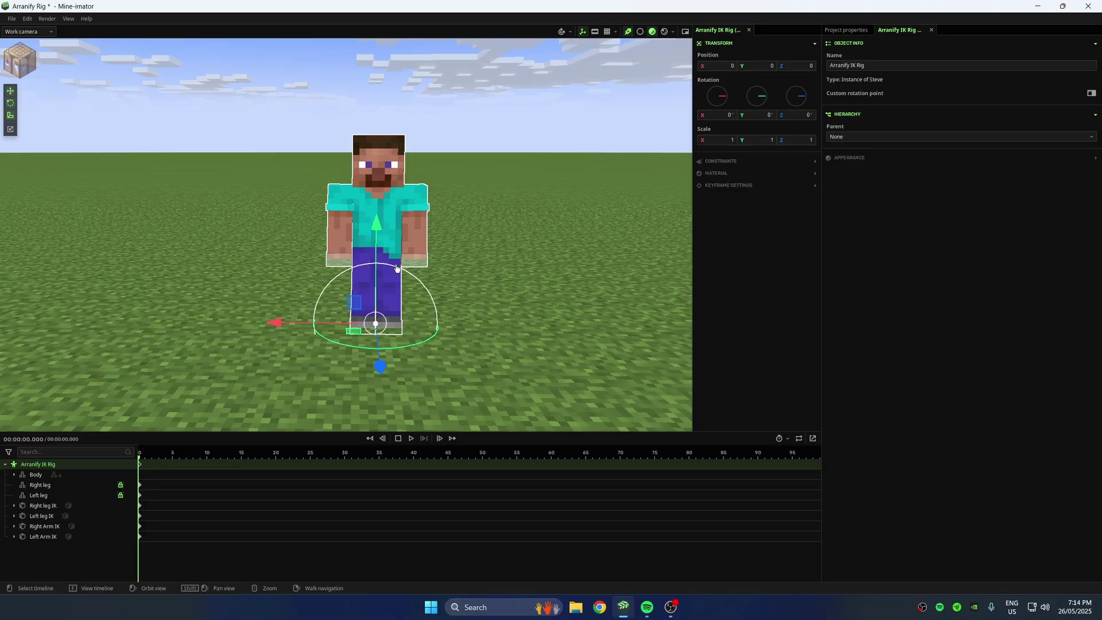
pyautogui.moveTo(539, 256); pyautogui.dragTo(439, 272)
pyautogui.scroll(2, 326, 253)
pyautogui.scroll(1, 325, 252)
pyautogui.click(329, 231)
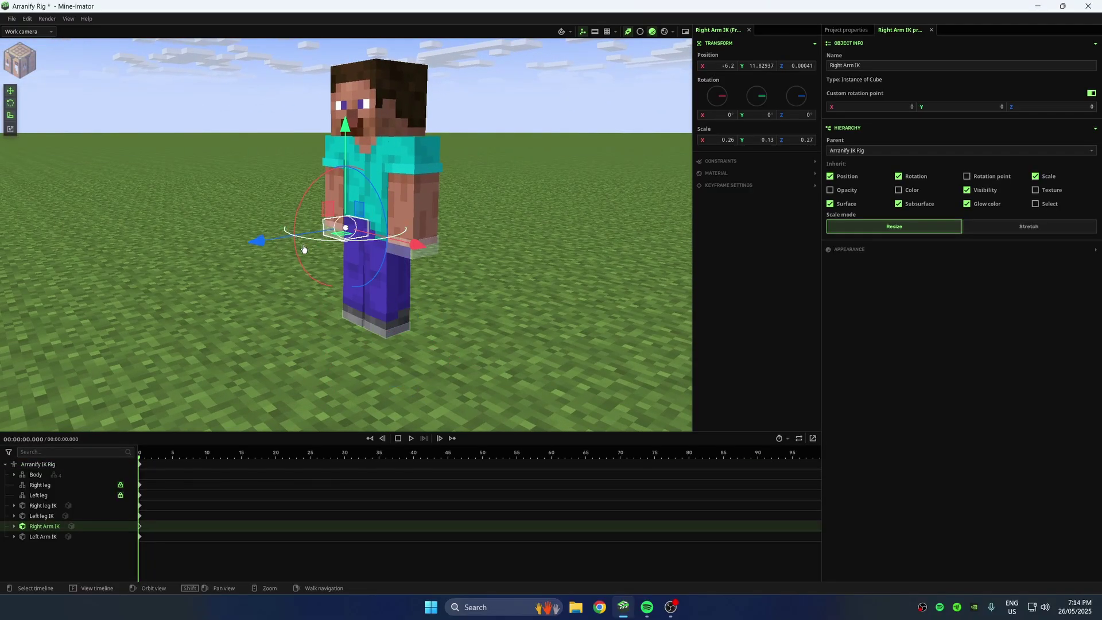
pyautogui.keyDown('shift'); pyautogui.moveTo(305, 249); pyautogui.dragTo(362, 225); pyautogui.keyUp('shift')
# Step: Move the left arm IK controller up to about X 7.1, Y 14.4, Z 1.7 to bend the left arm
pyautogui.click(452, 275)
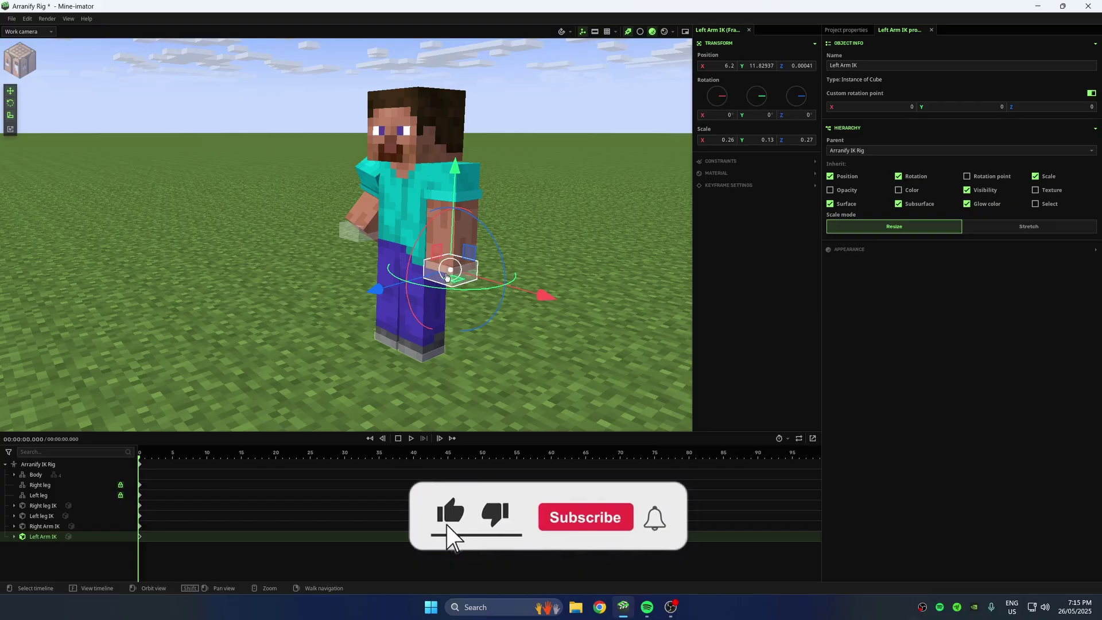
pyautogui.moveTo(453, 269)
pyautogui.mouseDown()
pyautogui.moveTo(492, 248)
pyautogui.moveTo(446, 255)
pyautogui.moveTo(465, 256)
pyautogui.mouseUp()
pyautogui.moveTo(516, 298); pyautogui.dragTo(452, 229)
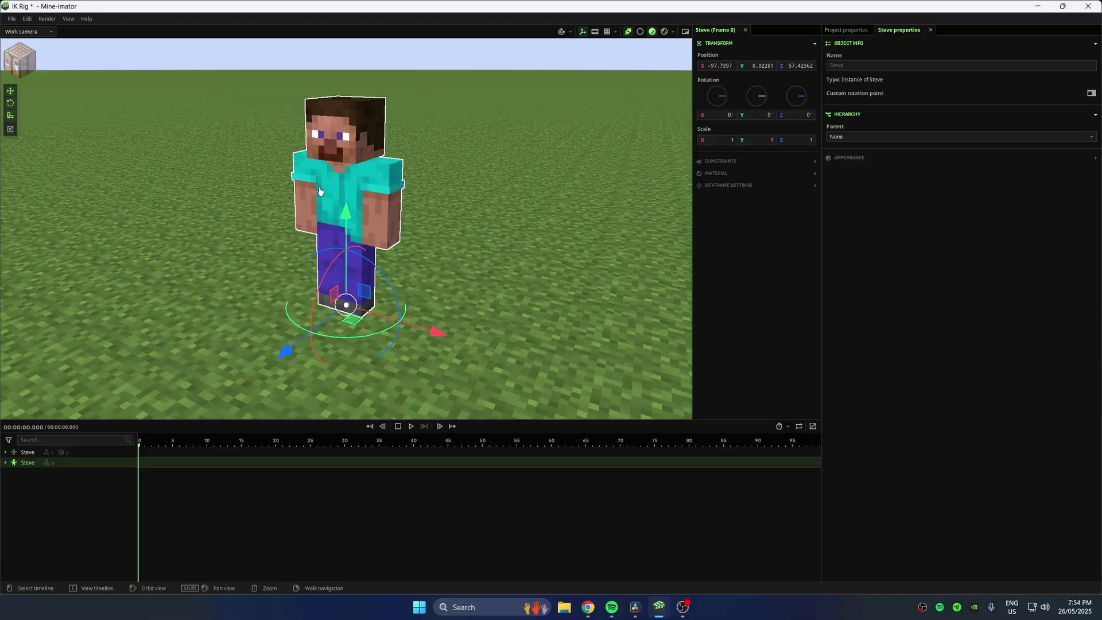
pyautogui.click(342, 222)
pyautogui.moveTo(288, 220); pyautogui.dragTo(265, 199)
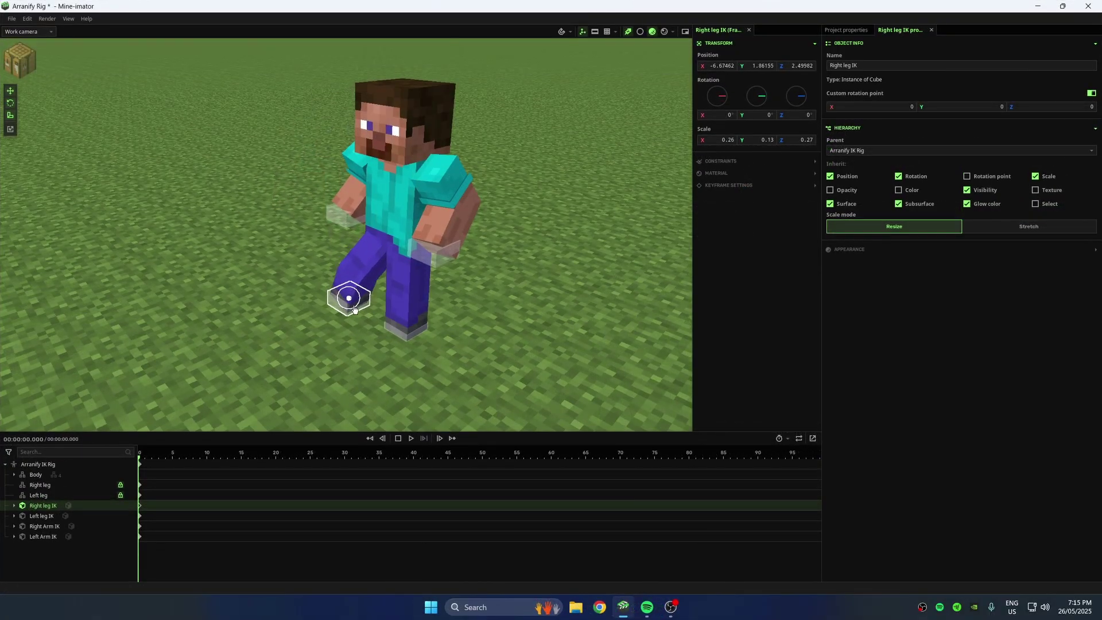
# Step: Pose both legs with their IK controllers, turning the left one about 18° and the right one about -32° around Y
pyautogui.moveTo(354, 309); pyautogui.dragTo(390, 334)
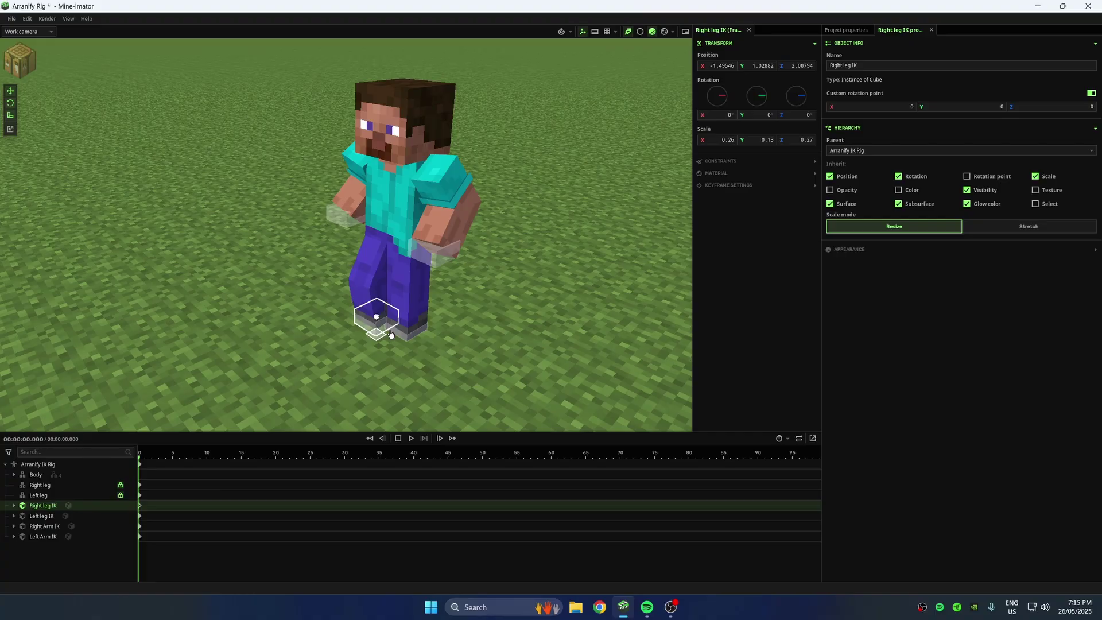
pyautogui.click(387, 324)
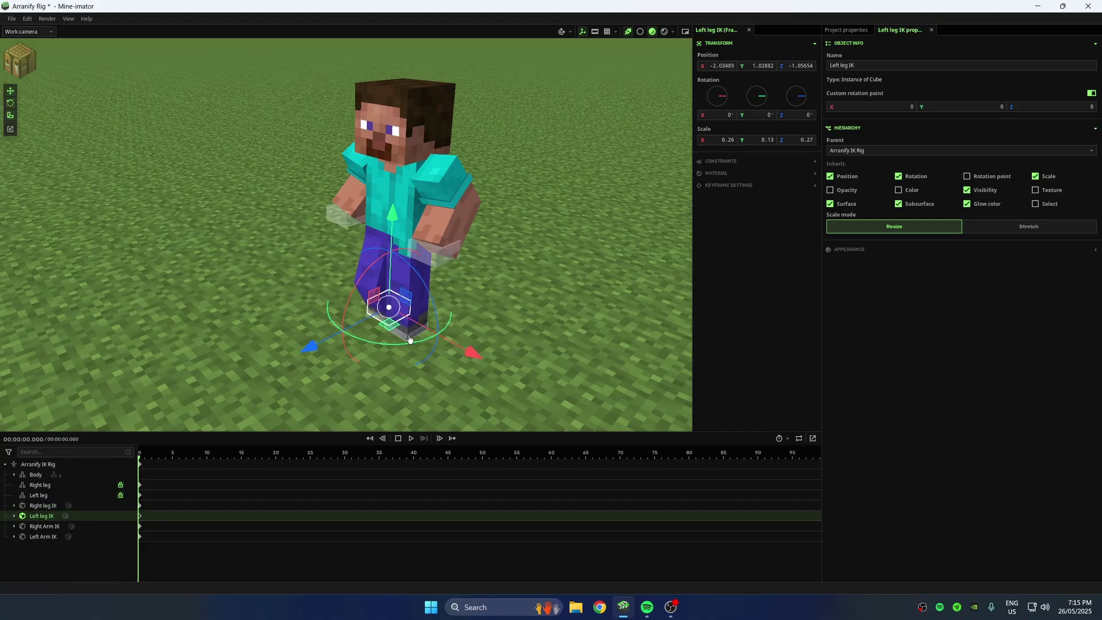
pyautogui.moveTo(387, 325); pyautogui.dragTo(402, 318, button='middle')
pyautogui.moveTo(402, 318); pyautogui.dragTo(346, 292)
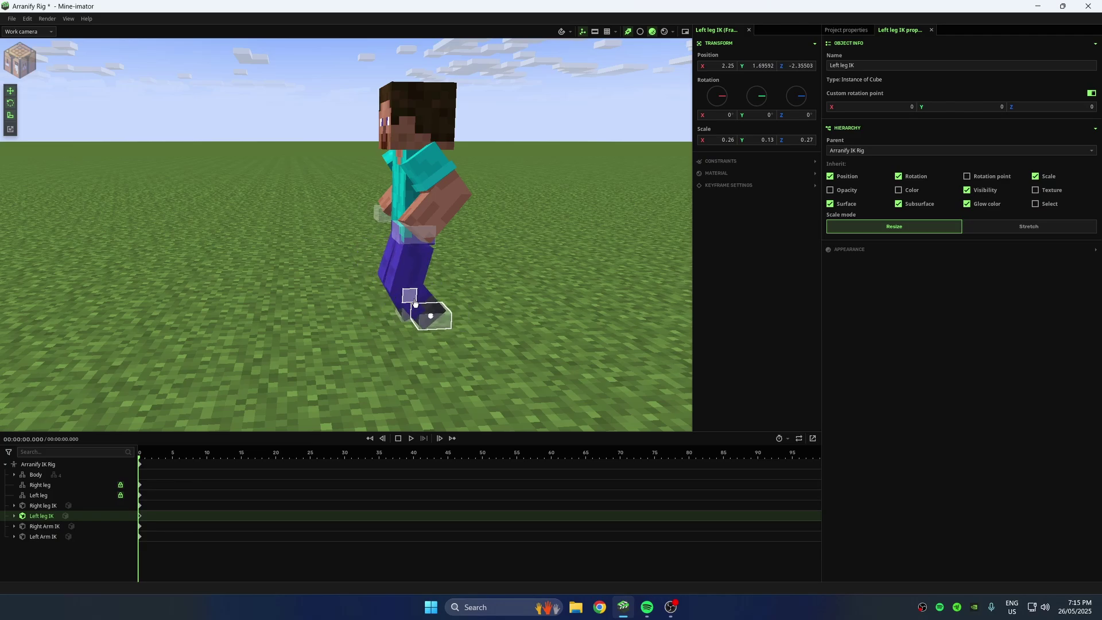
pyautogui.moveTo(425, 303); pyautogui.dragTo(465, 356, button='middle')
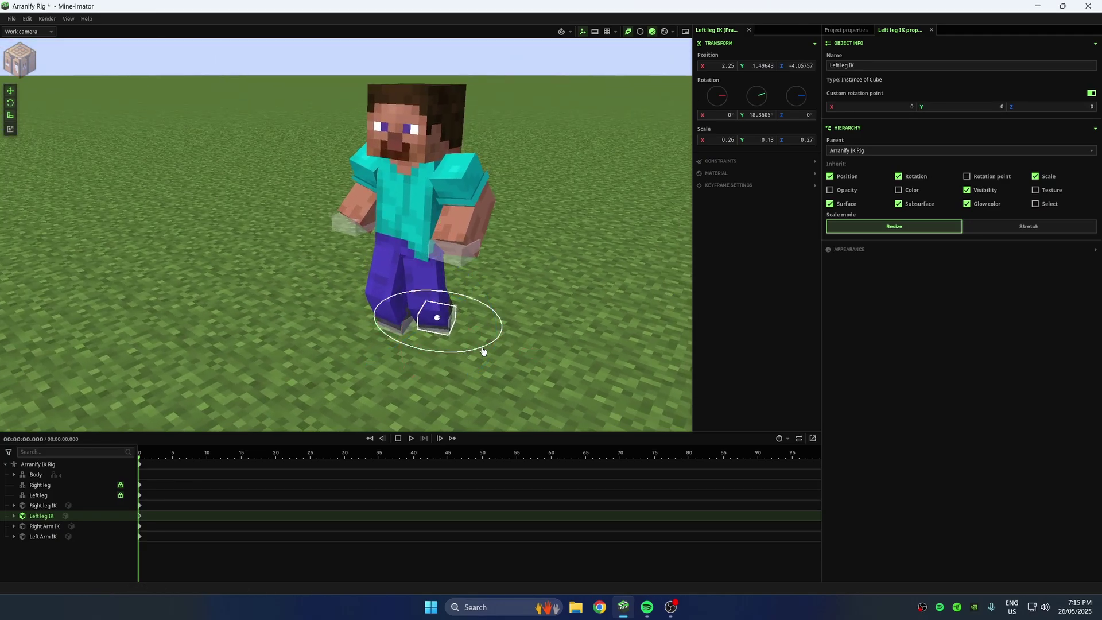
pyautogui.click(393, 327)
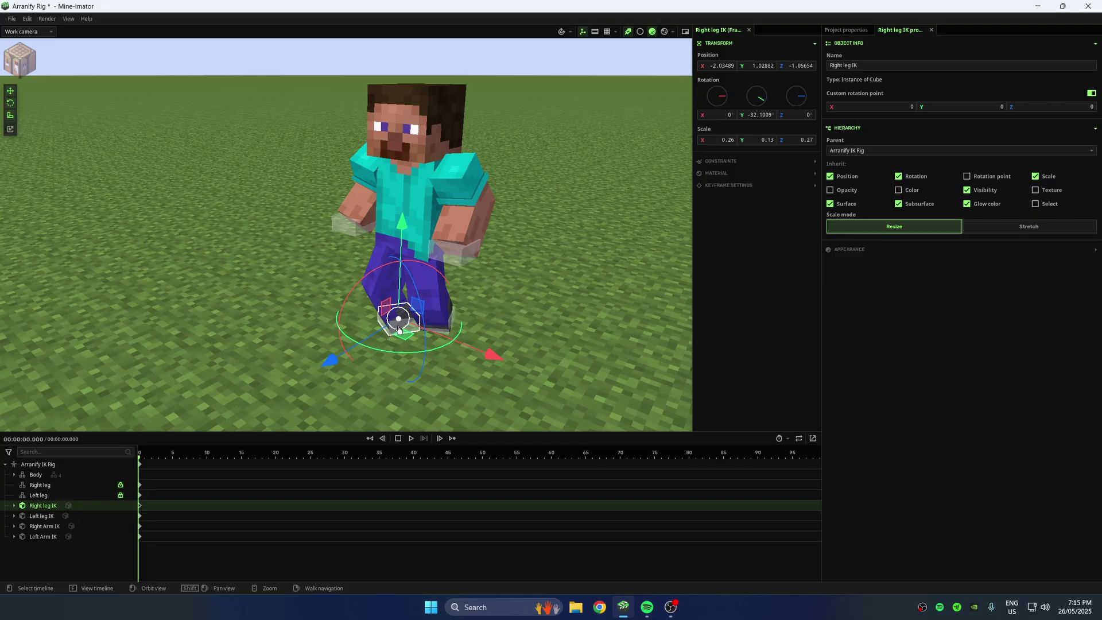
# Step: Move the left arm IK controller outward to about X 10.2, Y 13.8, Z 3 and turn it around the vertical axis
pyautogui.click(452, 246)
pyautogui.moveTo(452, 245); pyautogui.dragTo(512, 290, button='middle')
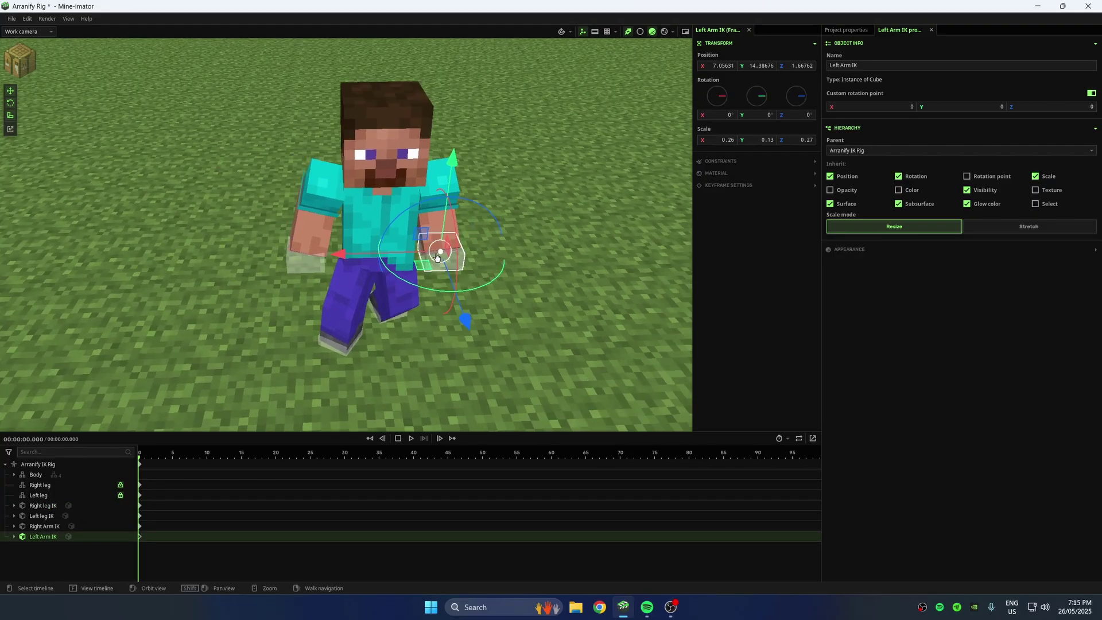
pyautogui.moveTo(436, 256); pyautogui.dragTo(470, 263)
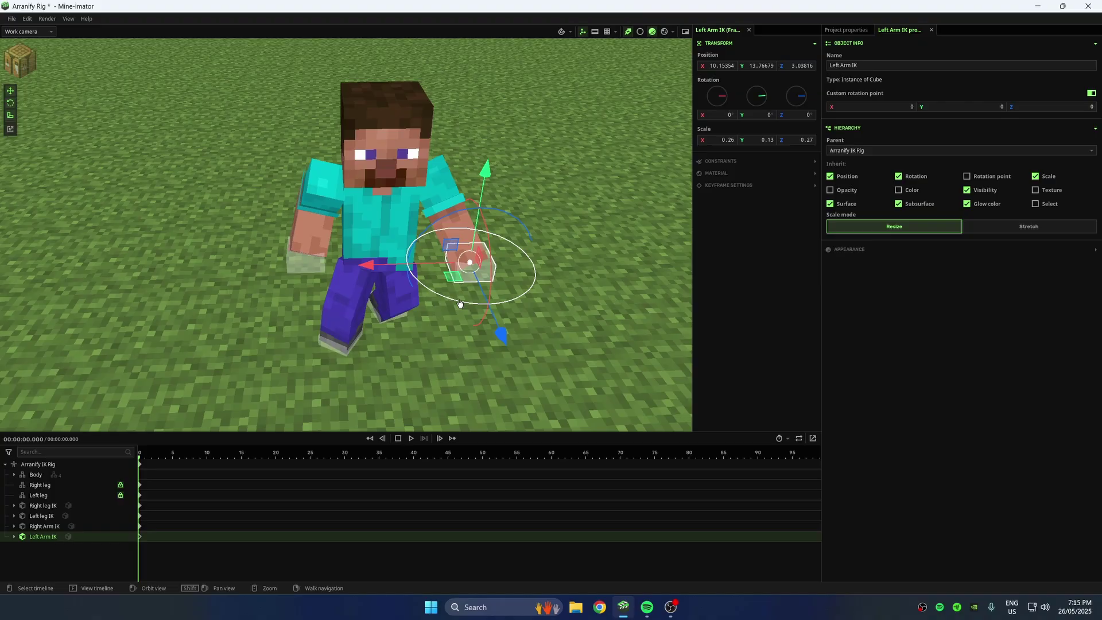
pyautogui.moveTo(460, 304); pyautogui.dragTo(592, 307)
# Step: Reposition the right arm IK controller so the right forearm reaches forward of the body
pyautogui.click(311, 258)
pyautogui.moveTo(330, 271); pyautogui.dragTo(357, 296)
pyautogui.click(505, 297)
pyautogui.moveTo(554, 294); pyautogui.dragTo(390, 267)
pyautogui.scroll(-2, 559, 293)
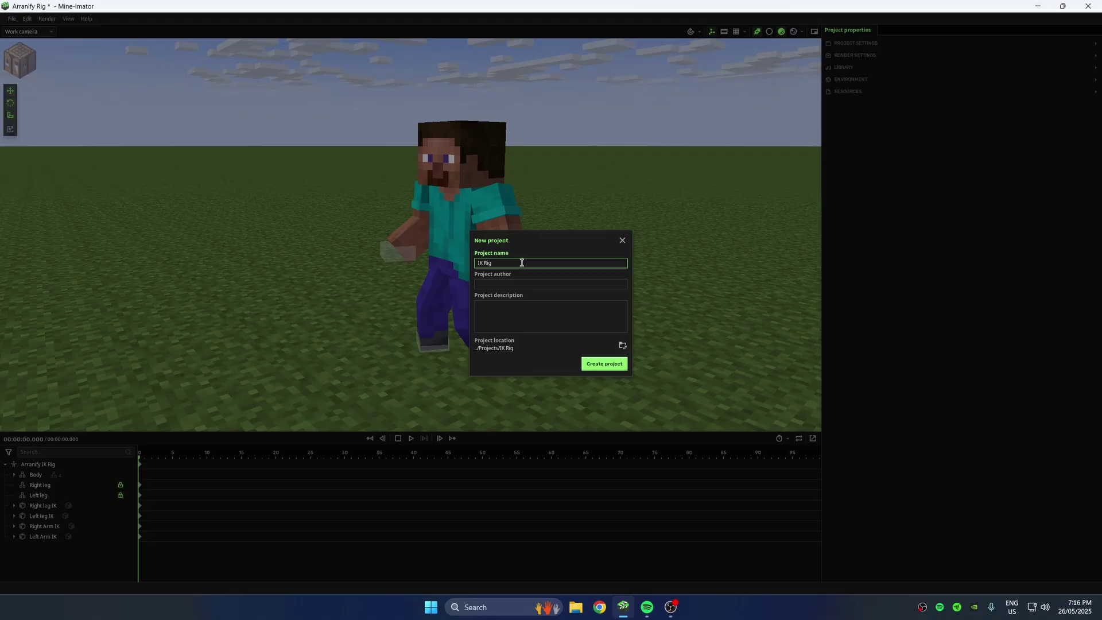
# Step: Create a new project named IK Rig and add a wide Human character with the Steve variant
pyautogui.click(605, 364)
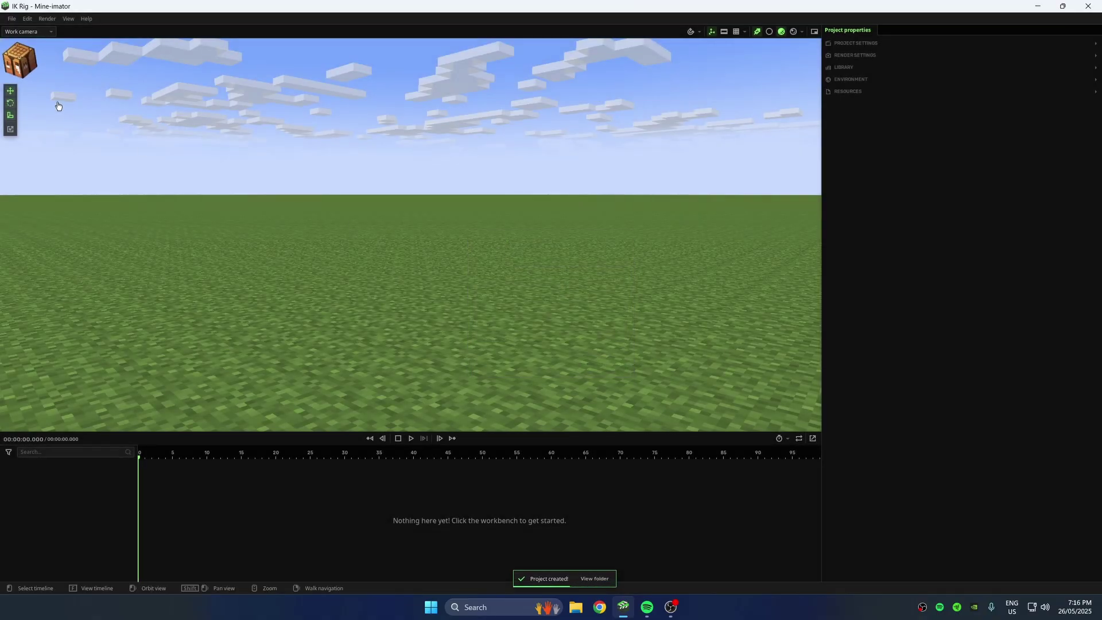
pyautogui.click(20, 61)
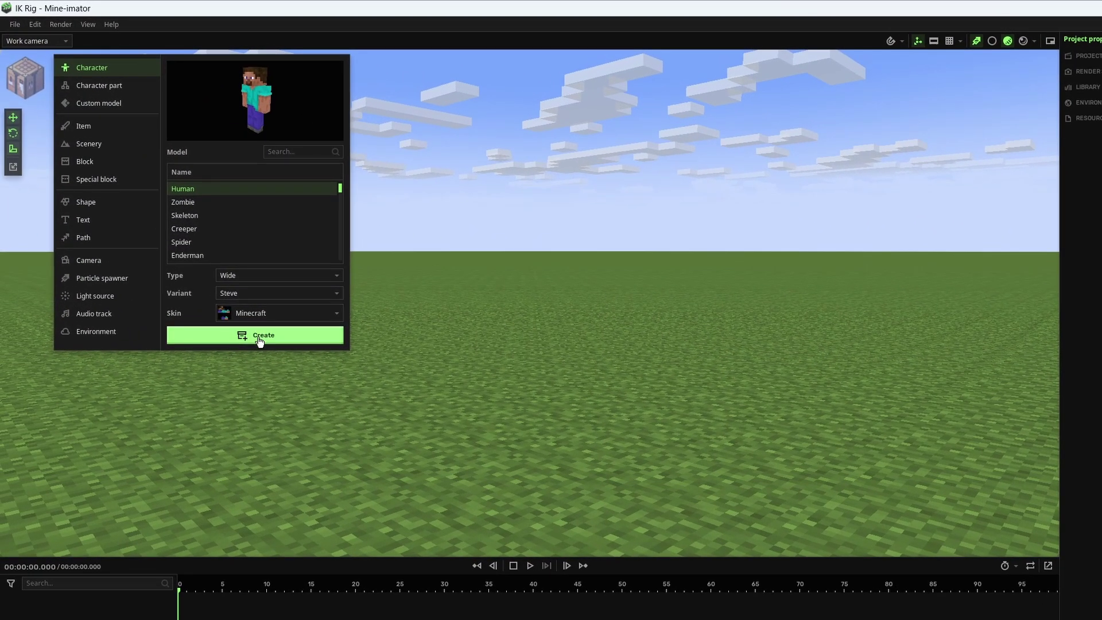
pyautogui.click(260, 339)
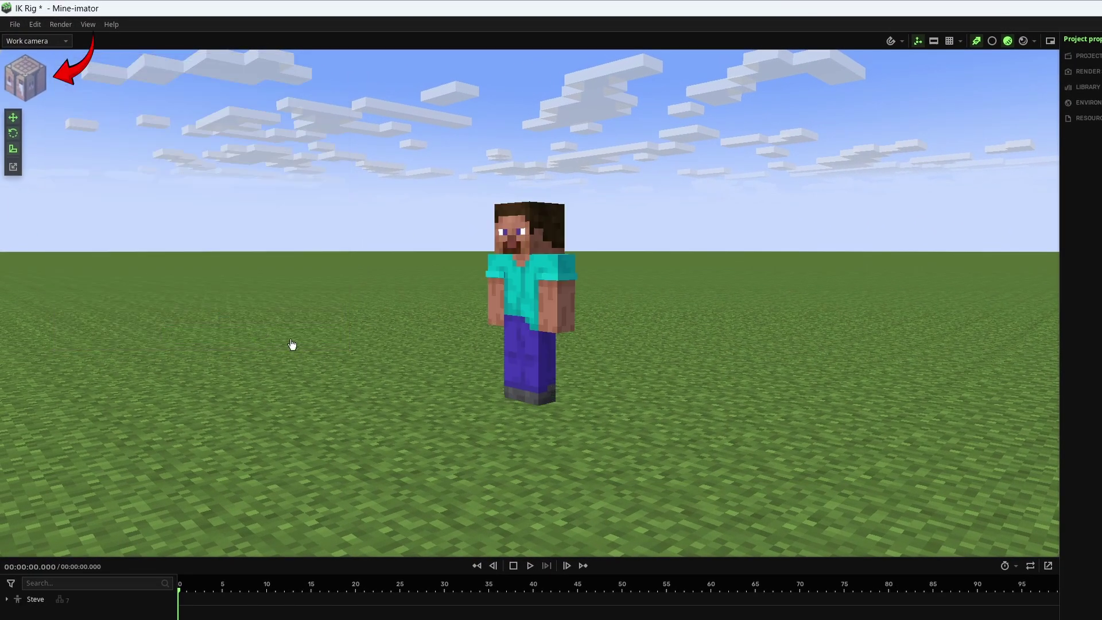
# Step: Expand the Steve character's timeline to list its body, head, arms and legs, and clear the selection
pyautogui.click(67, 601)
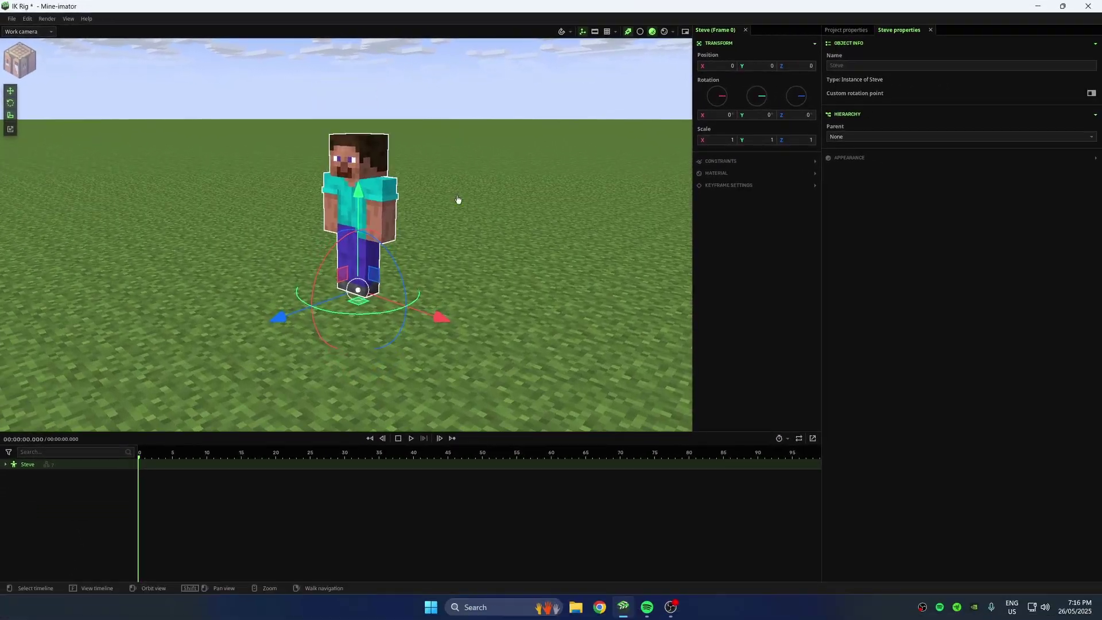
pyautogui.scroll(2, 451, 234)
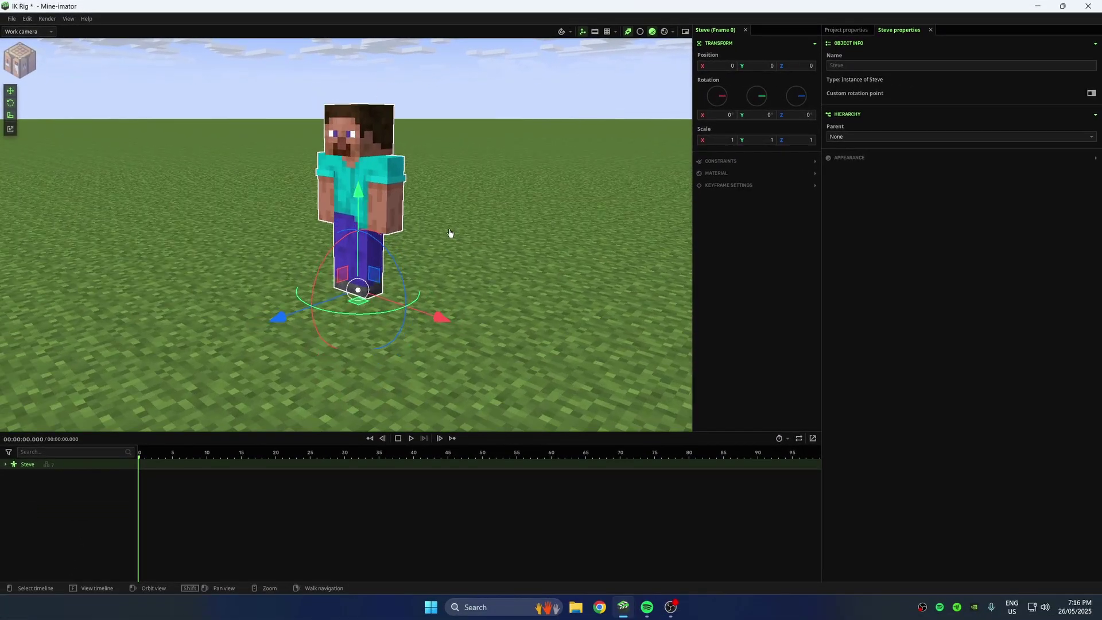
pyautogui.keyDown('shift'); pyautogui.moveTo(452, 234); pyautogui.dragTo(469, 268); pyautogui.keyUp('shift')
pyautogui.scroll(-1, 463, 268)
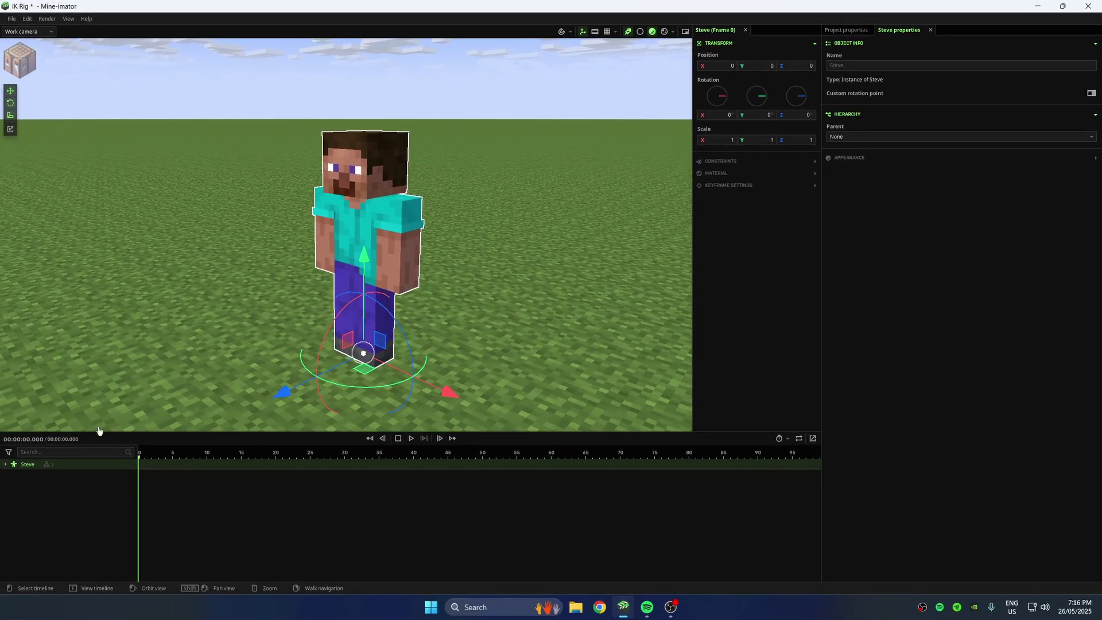
pyautogui.click(5, 464)
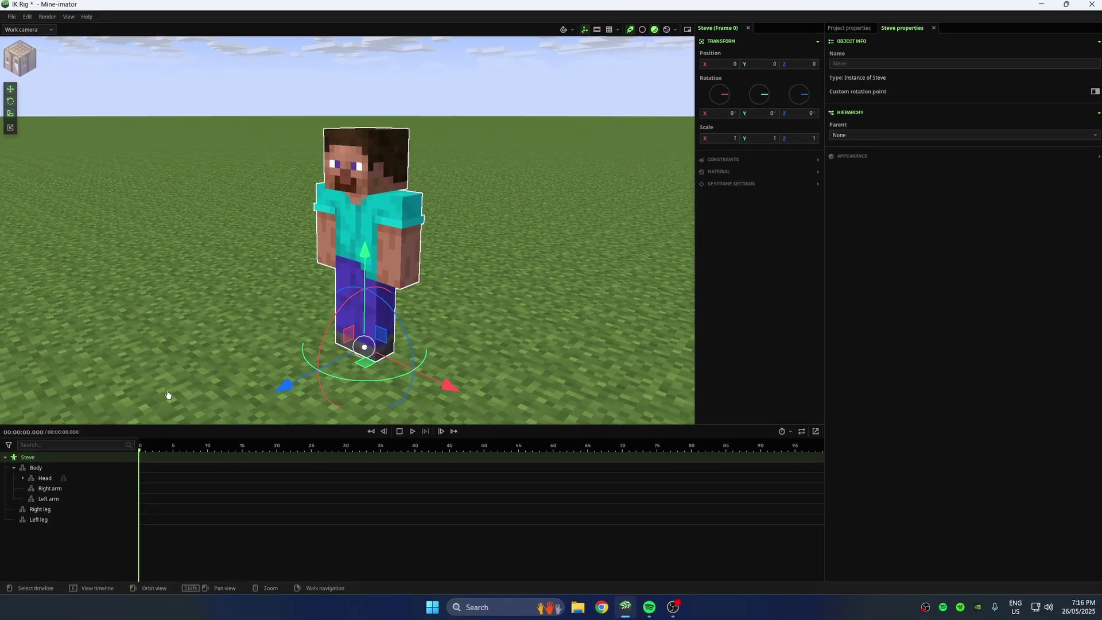
pyautogui.click(169, 394)
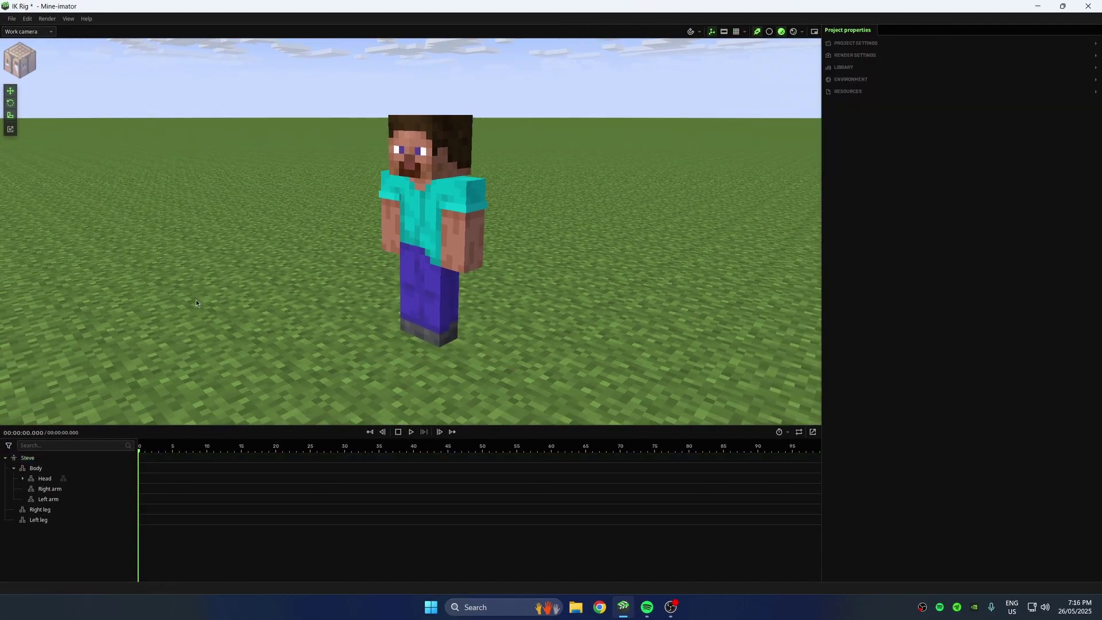
# Step: Add a cube shape to the scene
pyautogui.click(22, 60)
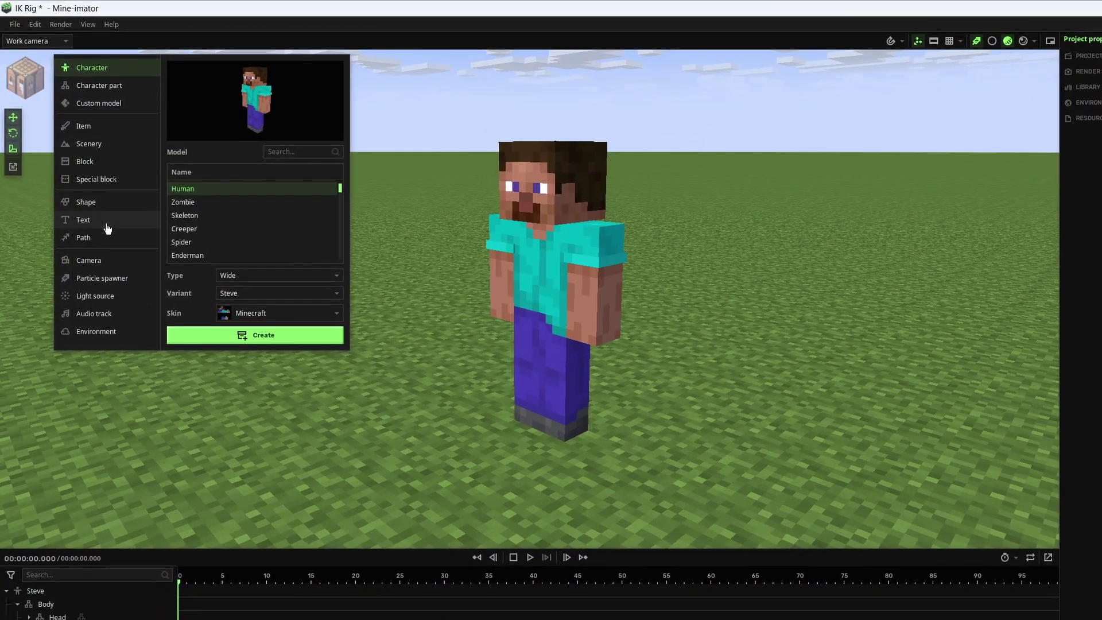
pyautogui.click(110, 202)
pyautogui.click(264, 336)
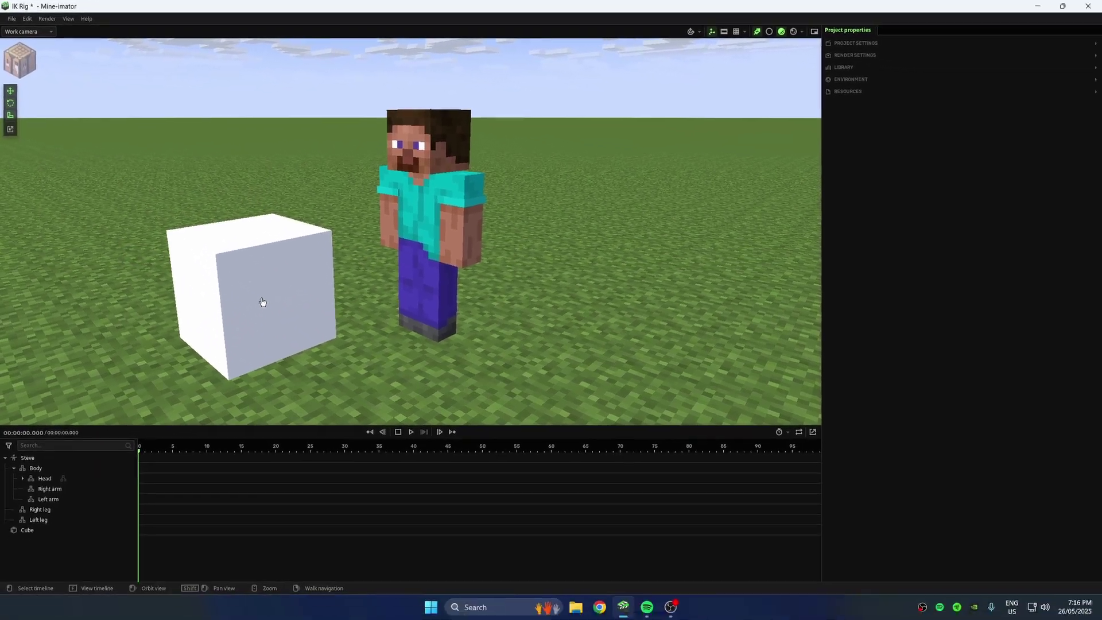
# Step: Enable a custom rotation point on the cube and set its Y value to 0
pyautogui.click(262, 302)
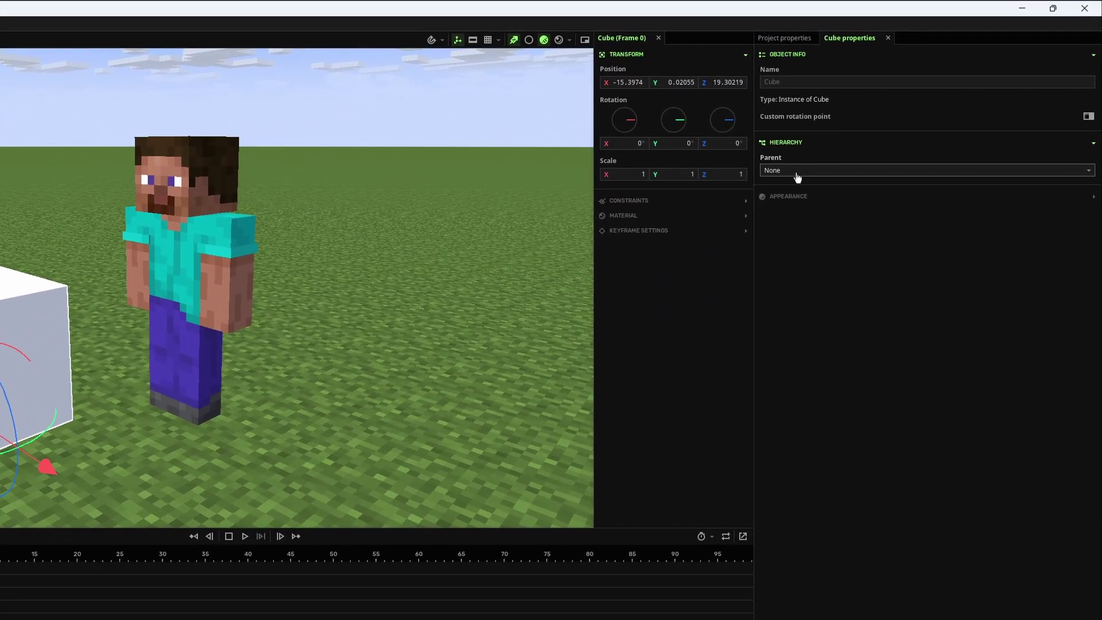
pyautogui.click(856, 137)
pyautogui.click(1090, 117)
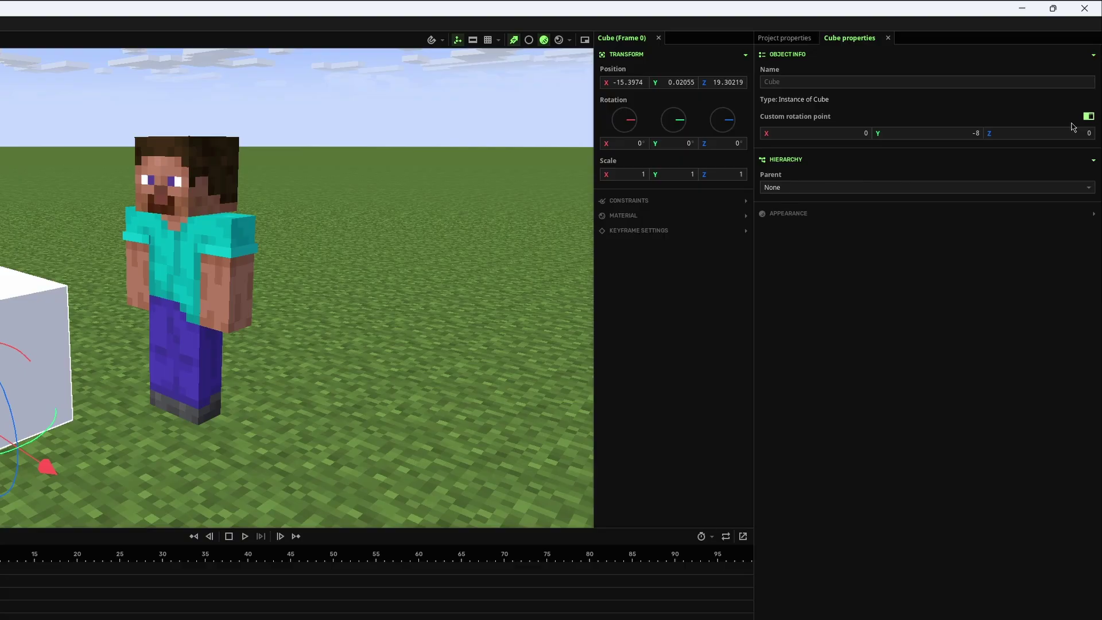
pyautogui.write('0')
pyautogui.press('Return')
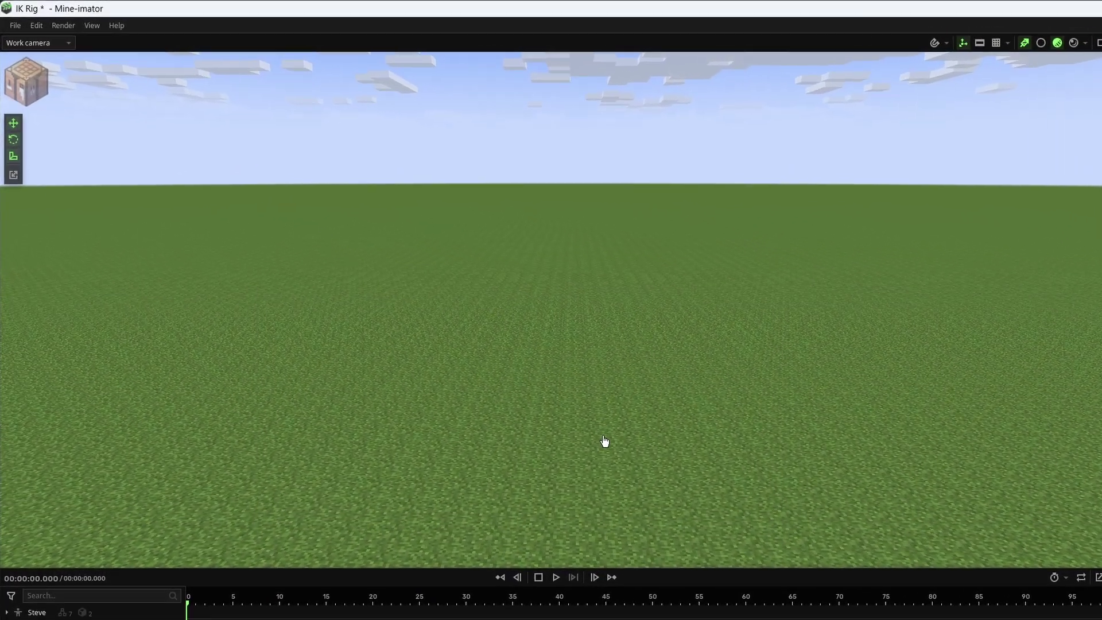
# Step: Open the program preferences
pyautogui.click(38, 26)
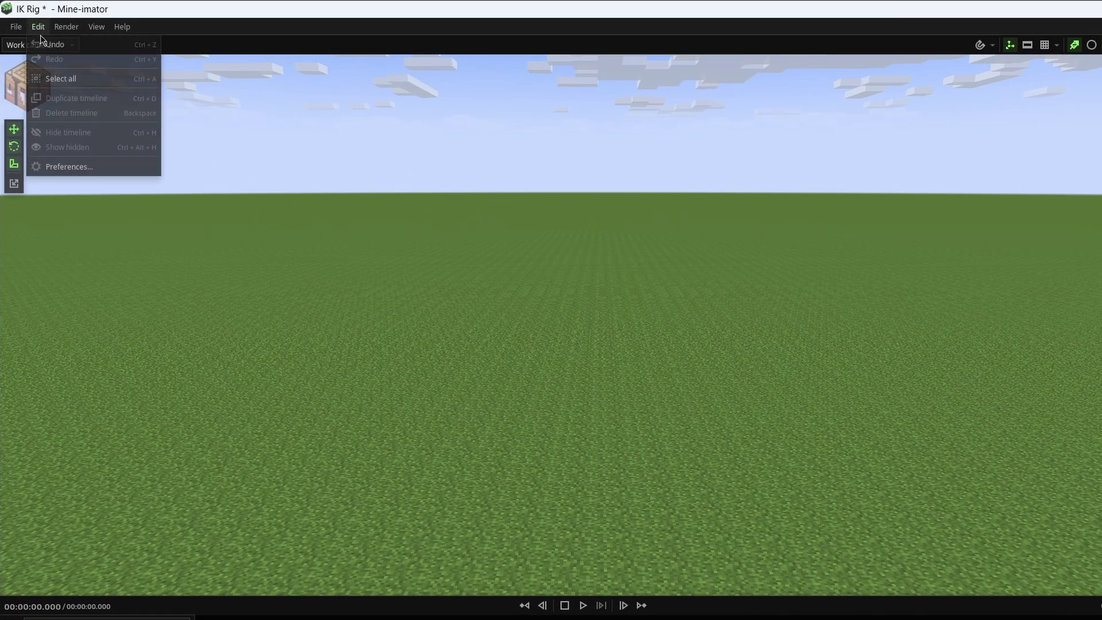
pyautogui.click(86, 167)
pyautogui.click(800, 62)
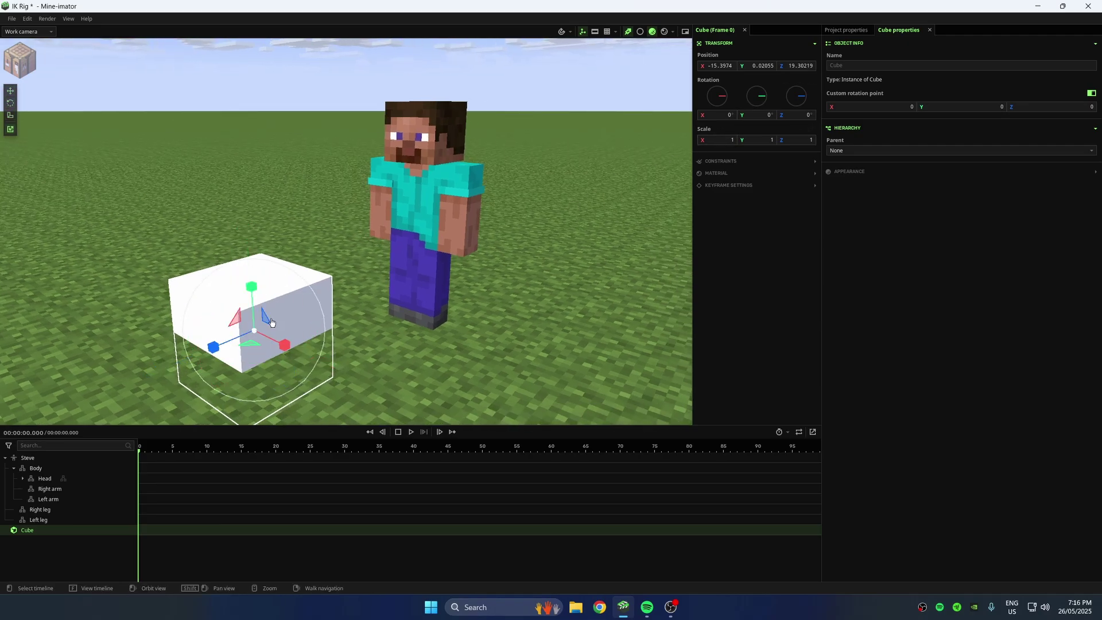
# Step: Flatten the cube into a small slab, scaled to about X 0.4, Y 0.11, Z 0.32
pyautogui.moveTo(253, 315)
pyautogui.mouseDown()
pyautogui.moveTo(253, 350)
pyautogui.moveTo(269, 341)
pyautogui.moveTo(251, 333)
pyautogui.mouseUp()
pyautogui.moveTo(253, 295); pyautogui.dragTo(253, 300)
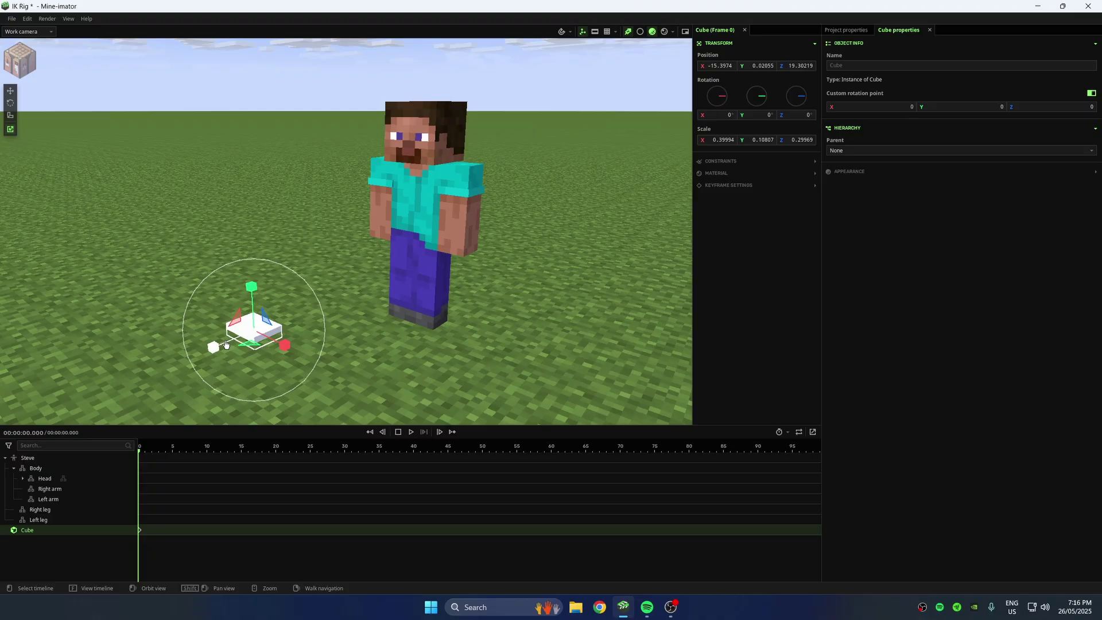
pyautogui.press('g')
pyautogui.moveTo(226, 344); pyautogui.dragTo(683, 158)
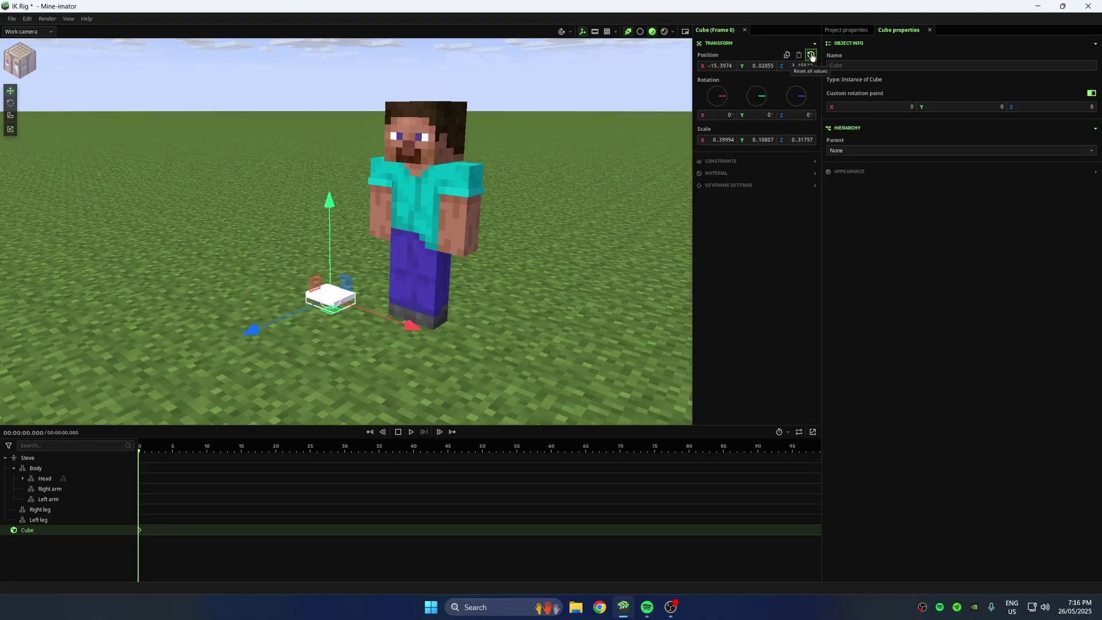
# Step: Reset the cube's position and raise it to about Y 12.1, level with the character's hands
pyautogui.click(811, 56)
pyautogui.moveTo(428, 231); pyautogui.dragTo(436, 159)
pyautogui.scroll(5, 425, 195)
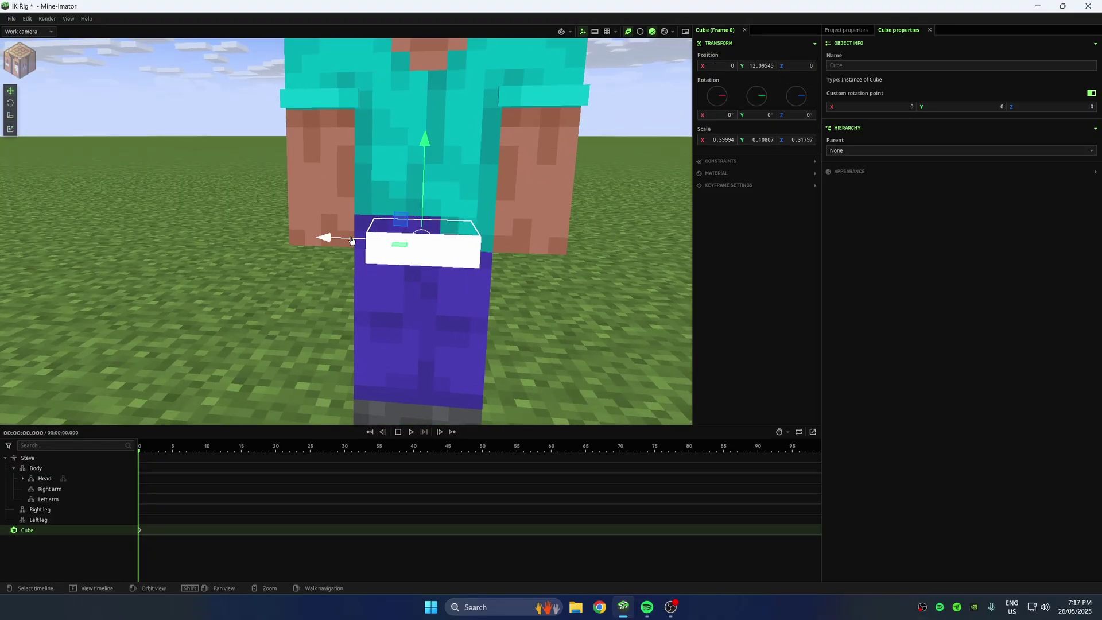
# Step: Slide the cube sideways along X to the end of the character's right arm
pyautogui.moveTo(352, 242); pyautogui.dragTo(272, 238)
pyautogui.moveTo(258, 270); pyautogui.dragTo(316, 302)
pyautogui.moveTo(262, 245)
pyautogui.mouseDown()
pyautogui.moveTo(251, 248)
pyautogui.moveTo(265, 246)
pyautogui.mouseUp()
pyautogui.moveTo(259, 287); pyautogui.dragTo(308, 316)
# Step: Fit the cube around the right hand, scaling it to about X 0.31, Z 0.28 and placing it at about X -5.9, Y 12
pyautogui.press('s')
pyautogui.moveTo(291, 249); pyautogui.dragTo(347, 255)
pyautogui.moveTo(322, 304); pyautogui.dragTo(433, 296)
pyautogui.moveTo(337, 253); pyautogui.dragTo(344, 259)
pyautogui.moveTo(286, 238); pyautogui.dragTo(337, 252)
pyautogui.press('s')
pyautogui.click(411, 252)
pyautogui.moveTo(412, 253); pyautogui.dragTo(310, 215)
pyautogui.click(343, 241)
pyautogui.click(336, 207)
pyautogui.click(333, 242)
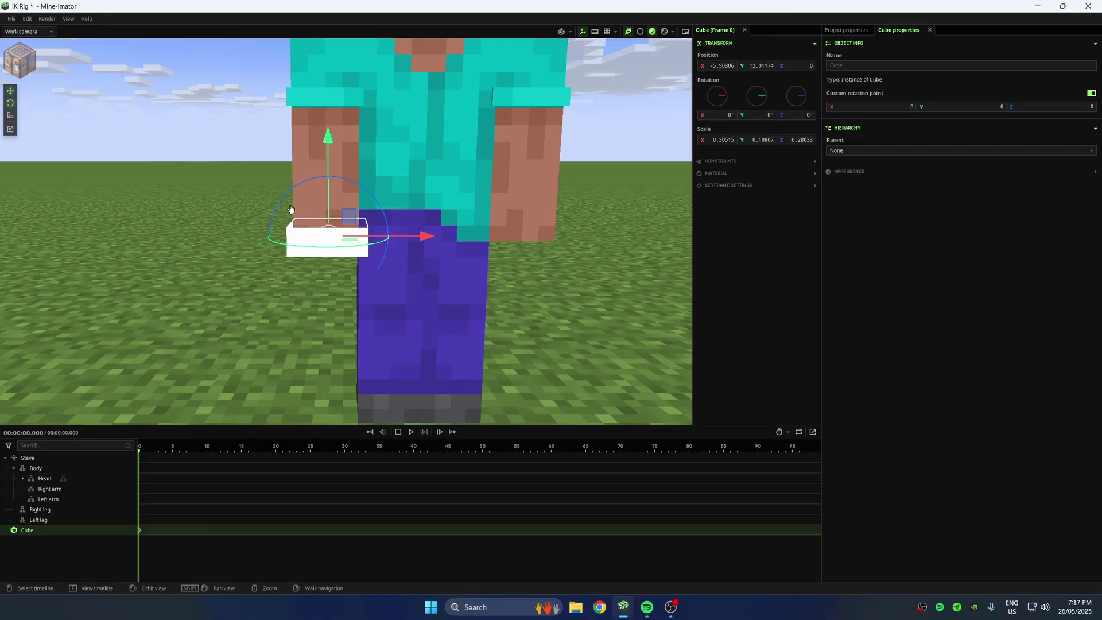
pyautogui.moveTo(291, 209); pyautogui.dragTo(335, 203)
pyautogui.moveTo(242, 213); pyautogui.dragTo(276, 219, button='middle')
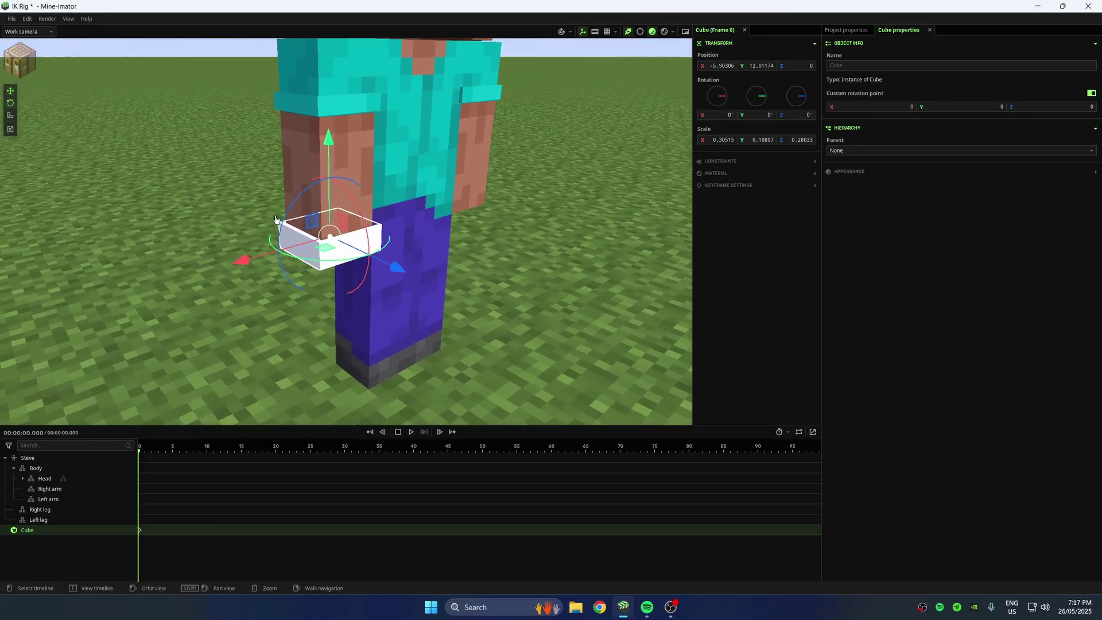
# Step: Set the cube's blend color to dark gray, RGB 43, 43, 43
pyautogui.click(718, 173)
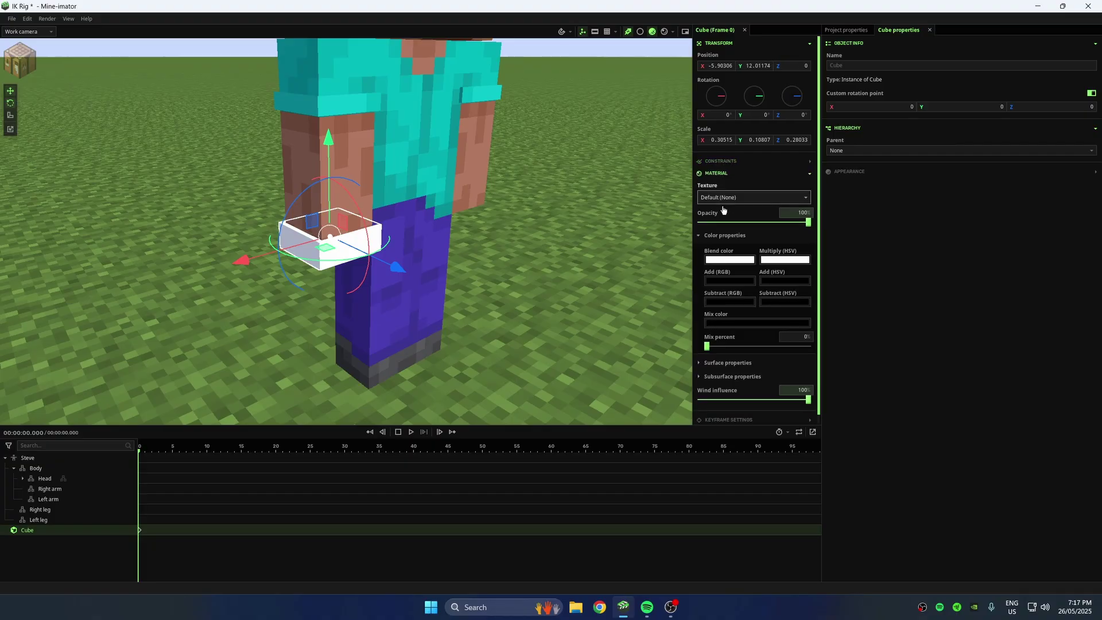
pyautogui.click(730, 261)
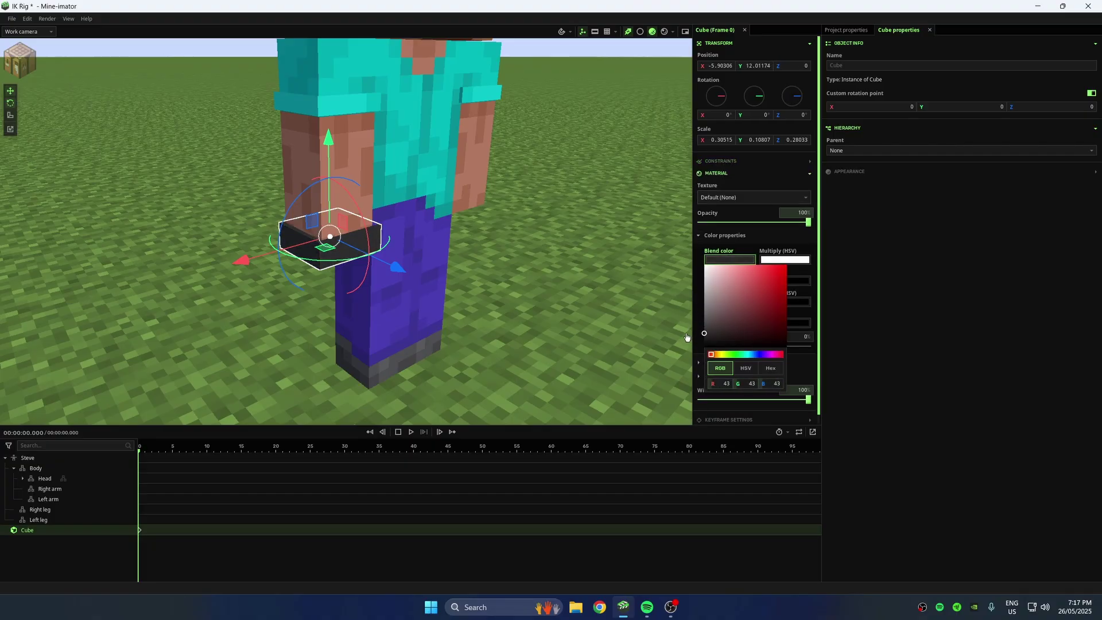
# Step: Set the cube's blend color to dark red, about RGB 147, 32, 32, and lower its opacity to 43%
pyautogui.moveTo(682, 342)
pyautogui.mouseDown()
pyautogui.moveTo(681, 325)
pyautogui.moveTo(681, 340)
pyautogui.moveTo(803, 263)
pyautogui.moveTo(761, 296)
pyautogui.moveTo(770, 303)
pyautogui.mouseUp()
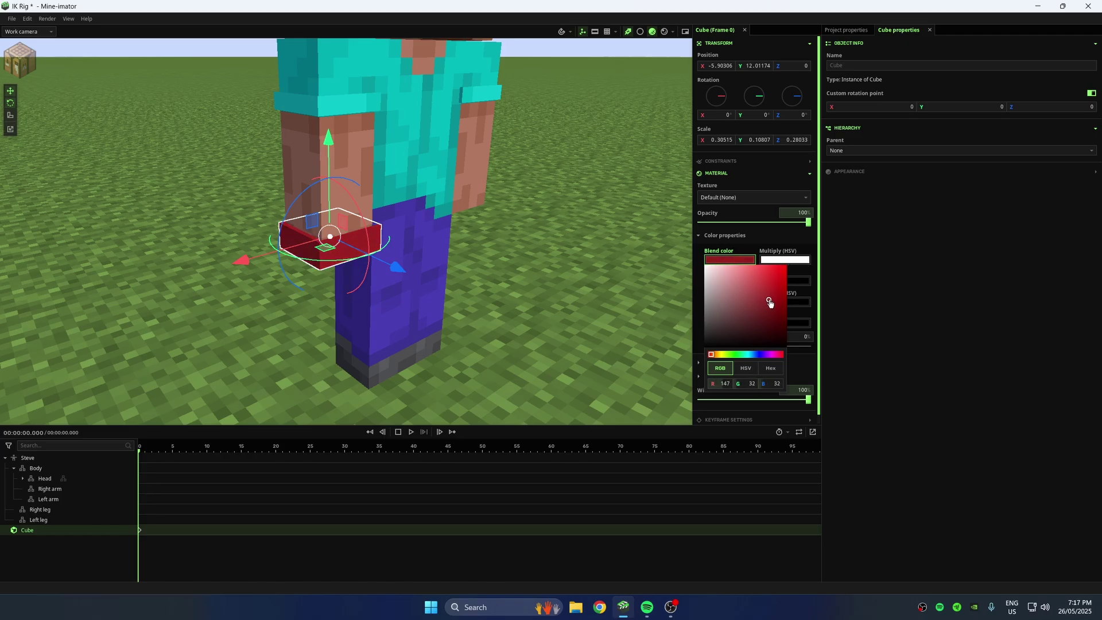
pyautogui.click(768, 223)
pyautogui.moveTo(769, 222); pyautogui.dragTo(748, 227)
pyautogui.click(576, 234)
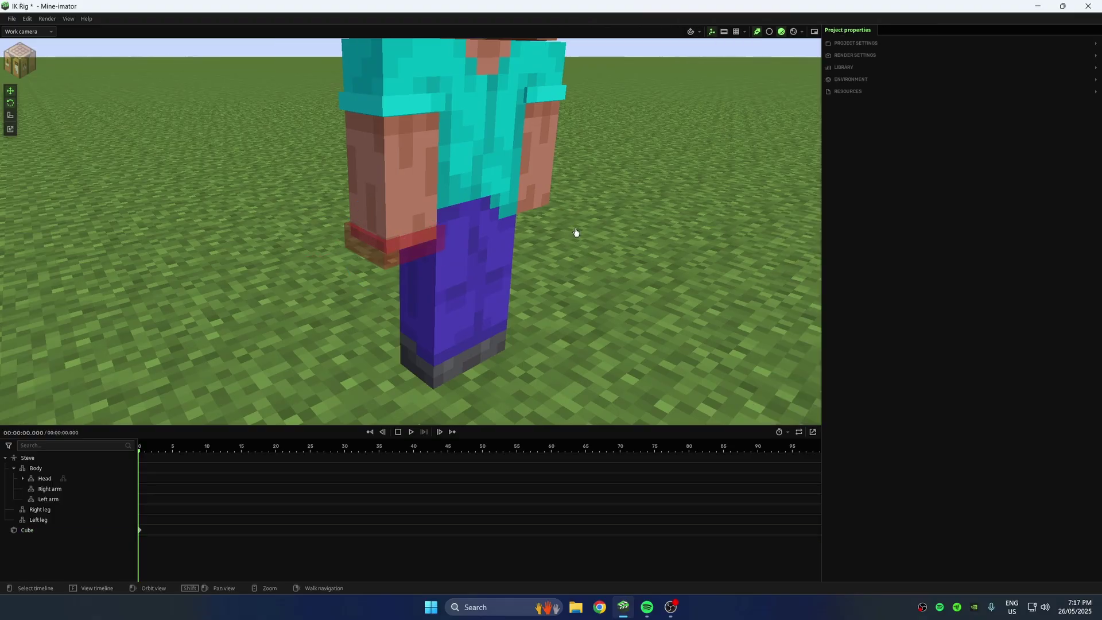
pyautogui.moveTo(576, 233); pyautogui.dragTo(593, 217)
# Step: Rename the cube as IK Right Arm
pyautogui.click(36, 532)
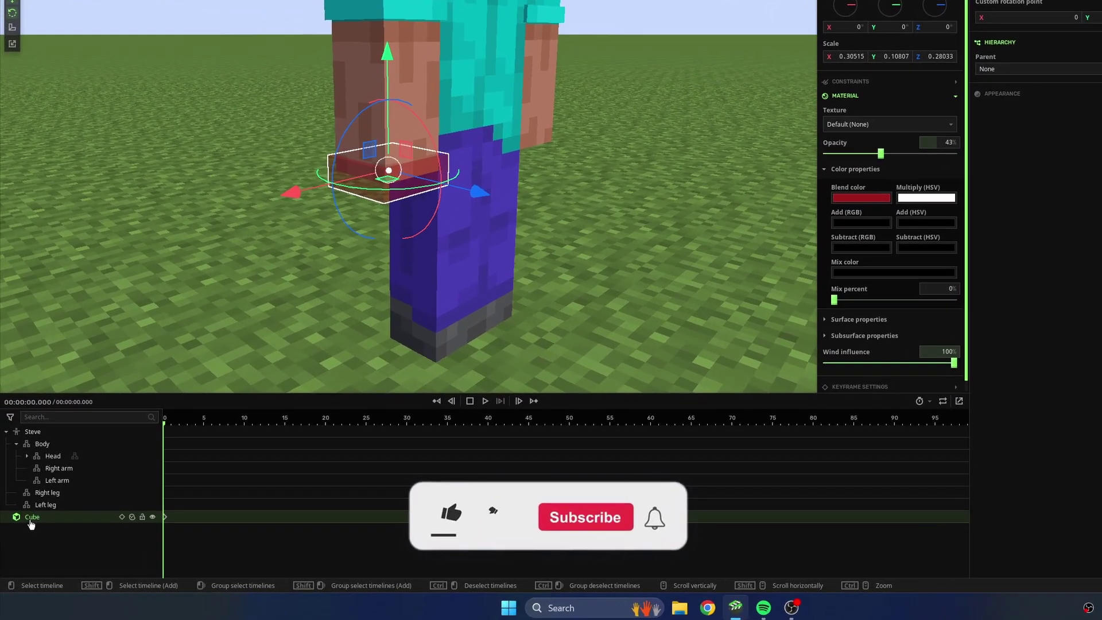
pyautogui.doubleClick(31, 519)
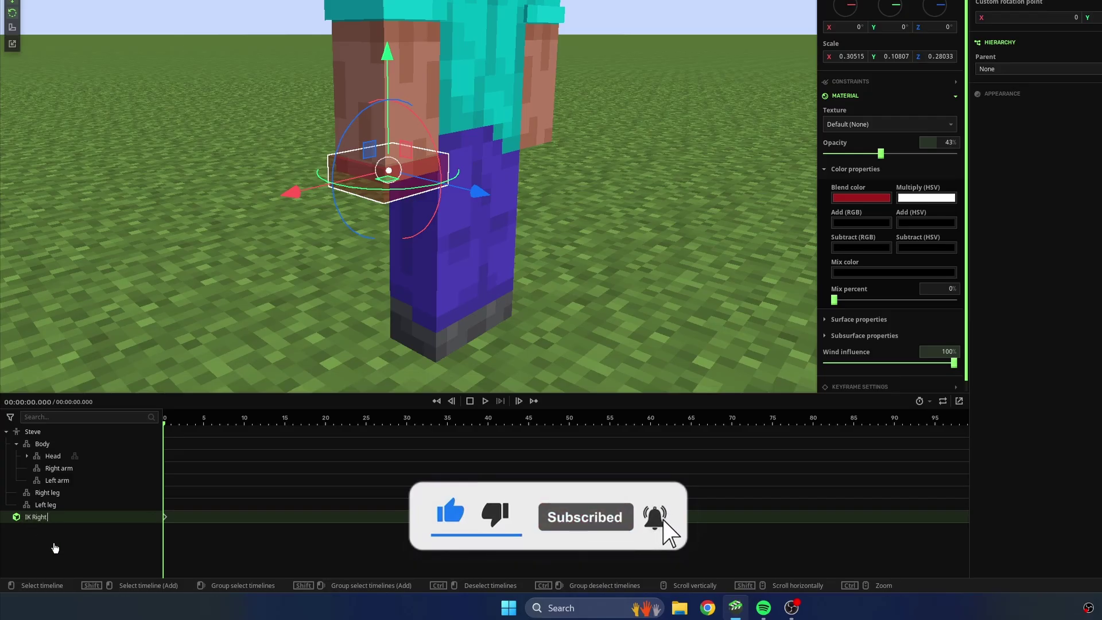
pyautogui.press('Return')
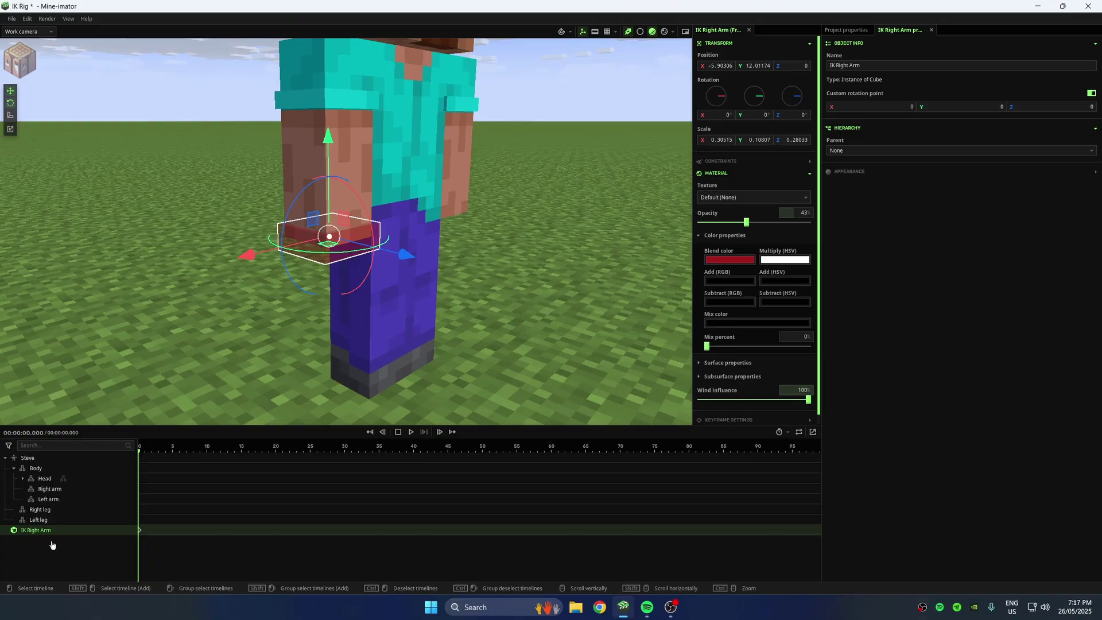
# Step: Set IK Right Arm as the inverse kinematics target of Steve's right arm
pyautogui.click(348, 148)
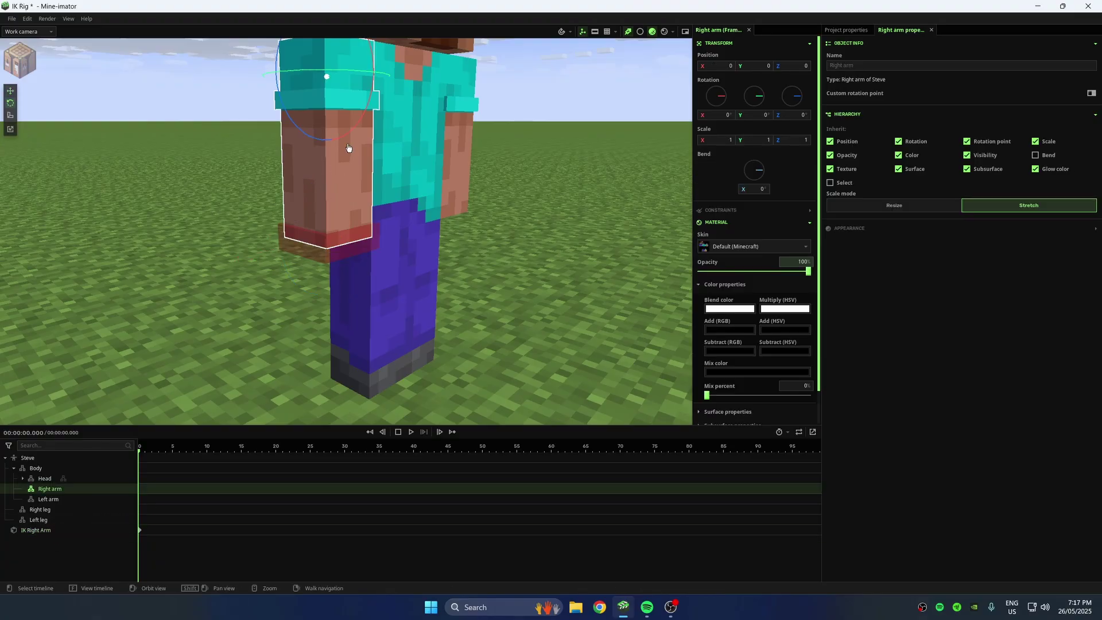
pyautogui.moveTo(513, 205); pyautogui.dragTo(504, 212)
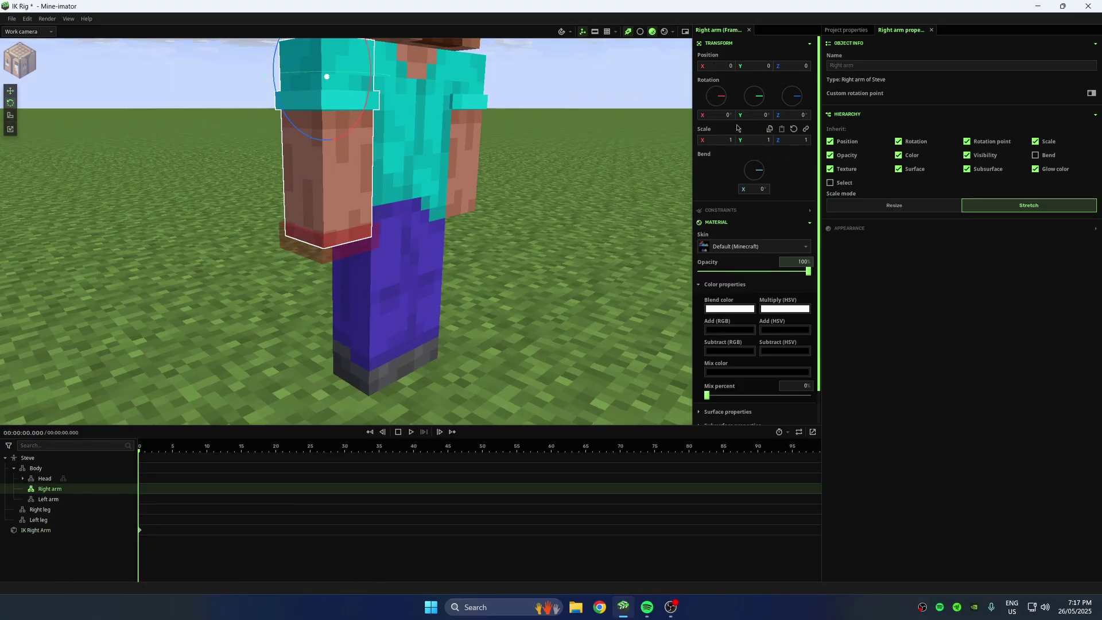
pyautogui.click(737, 212)
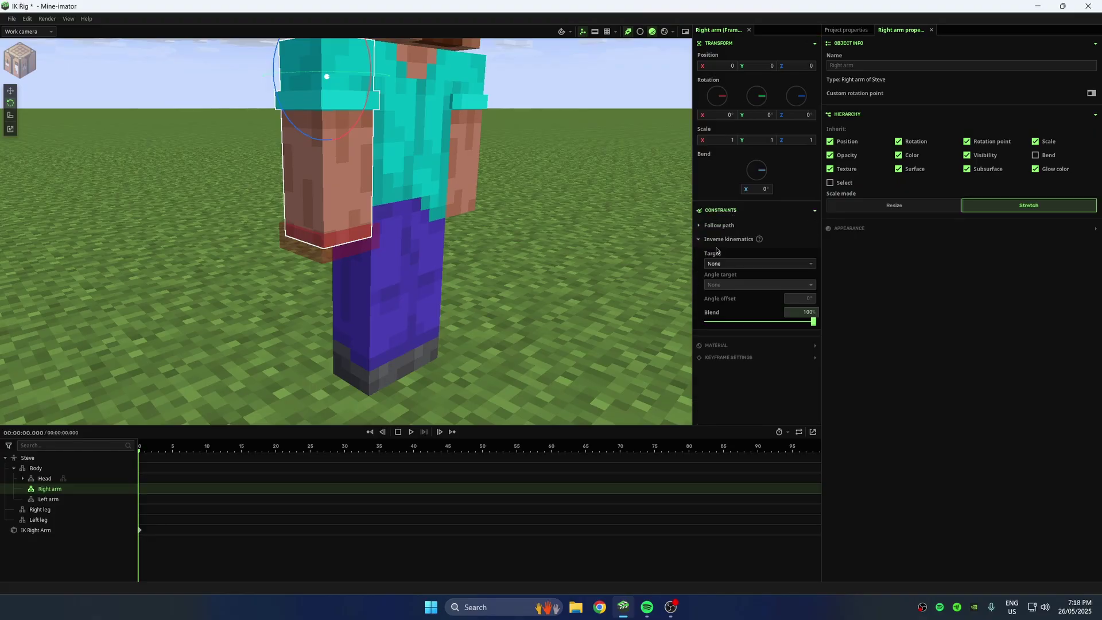
pyautogui.click(725, 266)
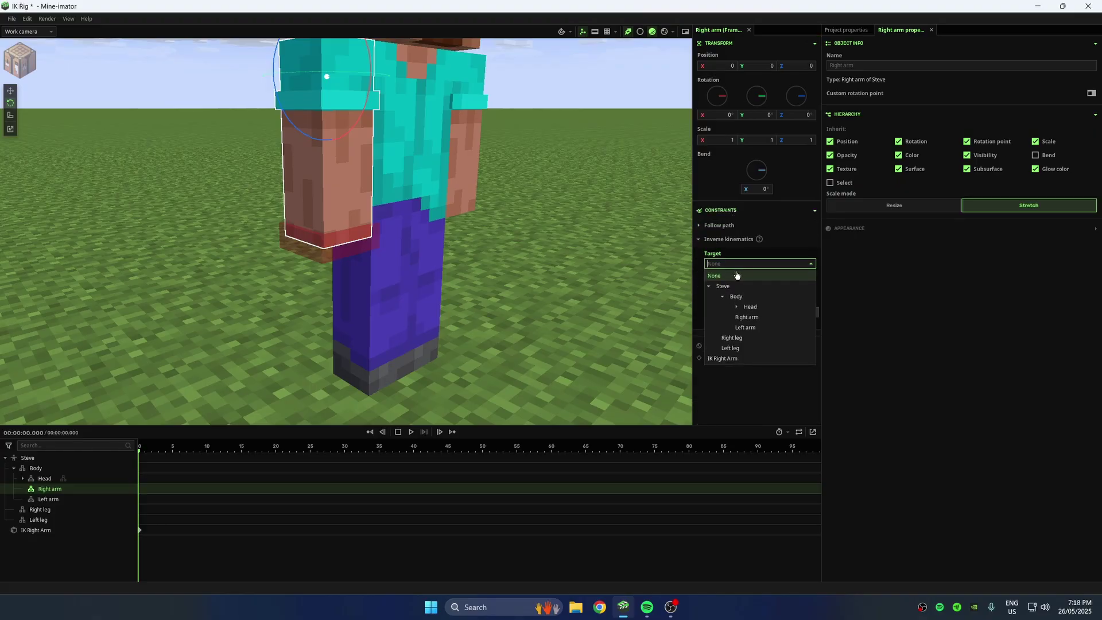
pyautogui.click(731, 360)
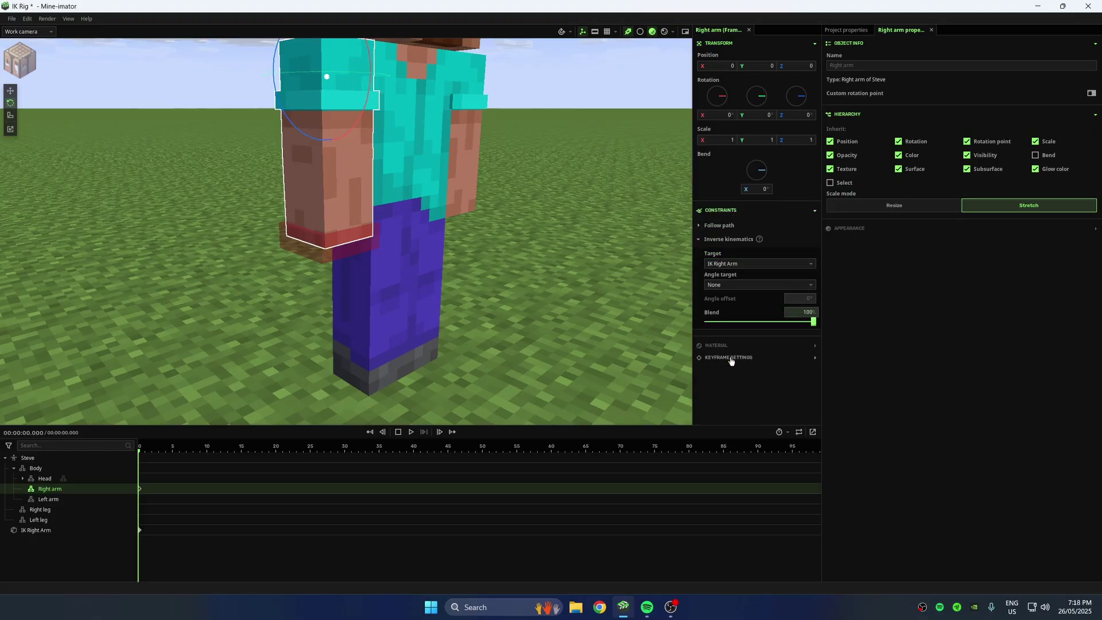
# Step: Parent the IK Right Arm cube to Steve in the timeline hierarchy
pyautogui.click(23, 533)
pyautogui.moveTo(23, 537); pyautogui.dragTo(45, 459)
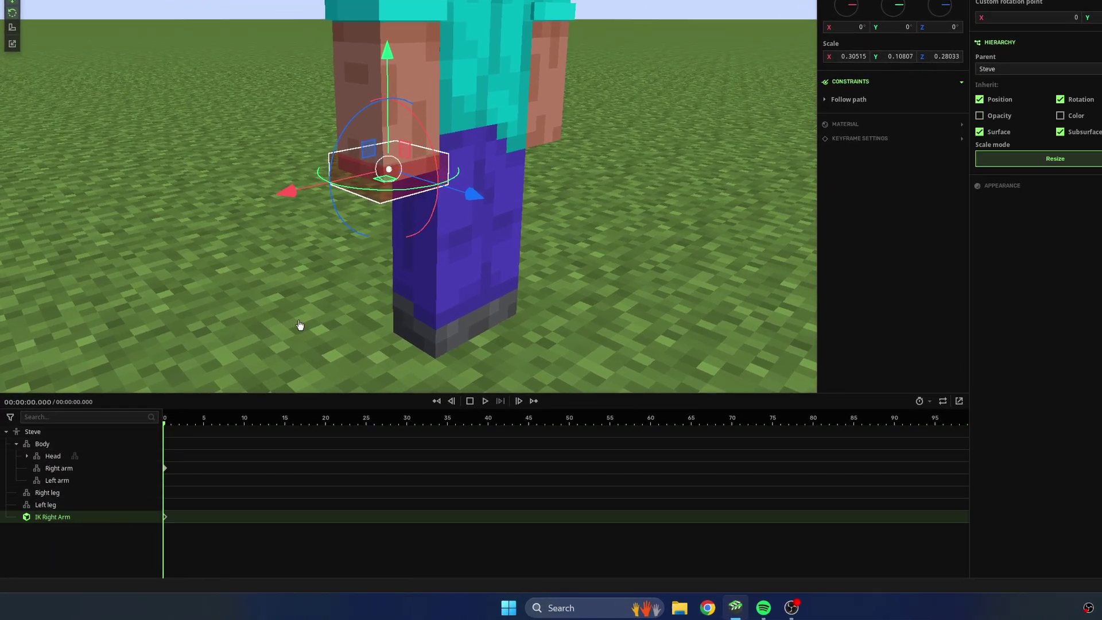
pyautogui.moveTo(300, 293)
pyautogui.mouseDown()
pyautogui.moveTo(259, 287)
pyautogui.moveTo(322, 287)
pyautogui.mouseUp()
pyautogui.scroll(-3, 298, 286)
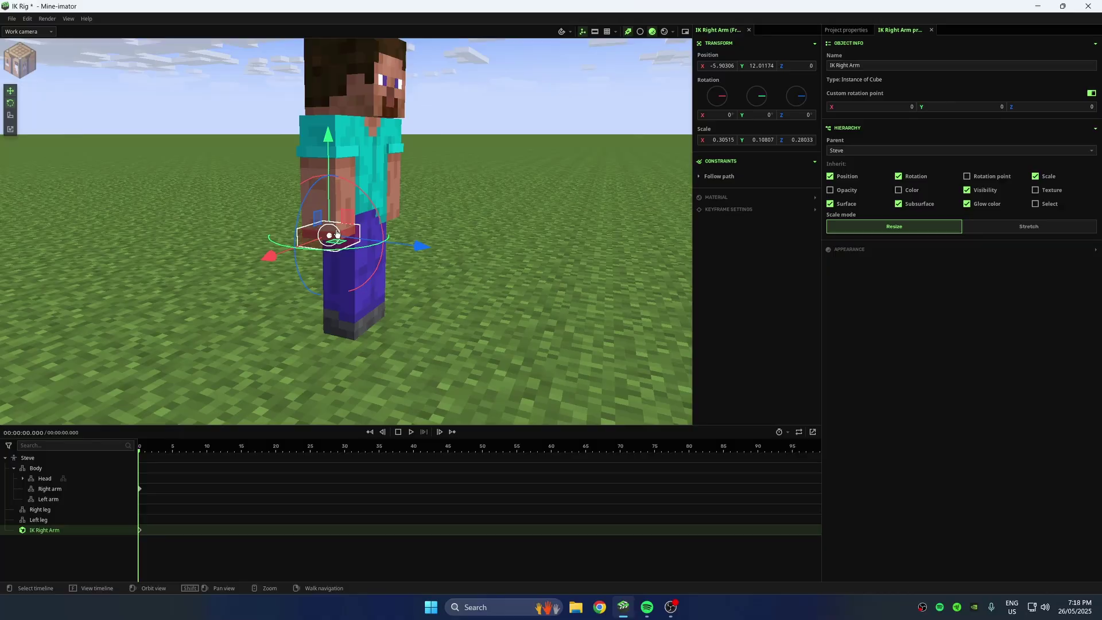
pyautogui.moveTo(358, 218); pyautogui.dragTo(307, 246)
pyautogui.click(184, 216)
pyautogui.scroll(1, 205, 262)
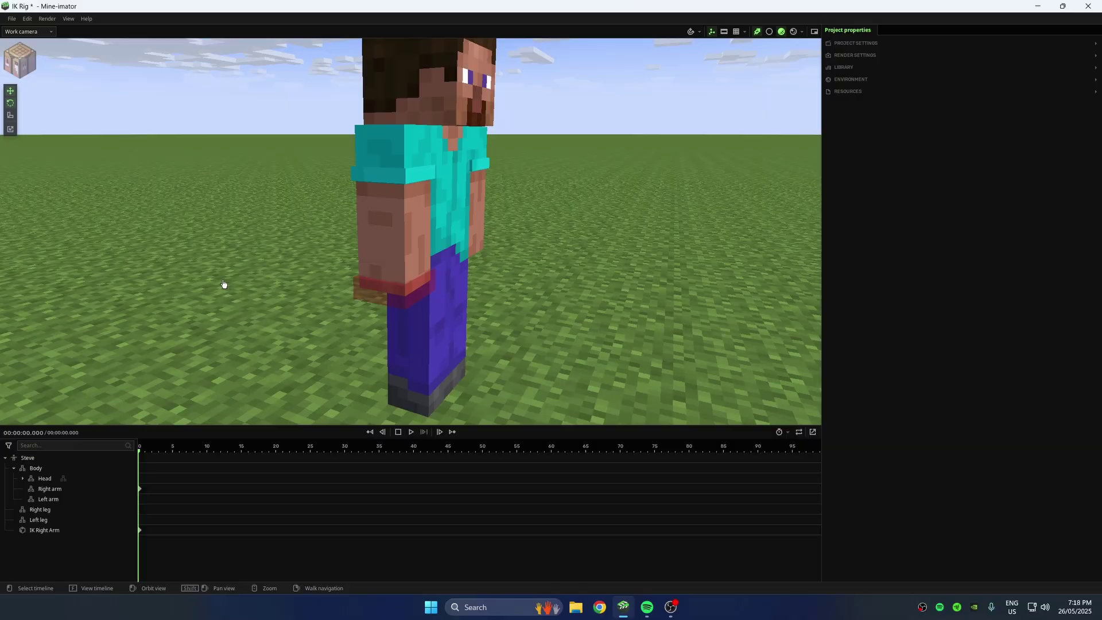
pyautogui.moveTo(223, 284); pyautogui.dragTo(244, 286)
# Step: Duplicate the IK Right Arm cube and name the copy IK Right Arm (Angle)
pyautogui.click(42, 532)
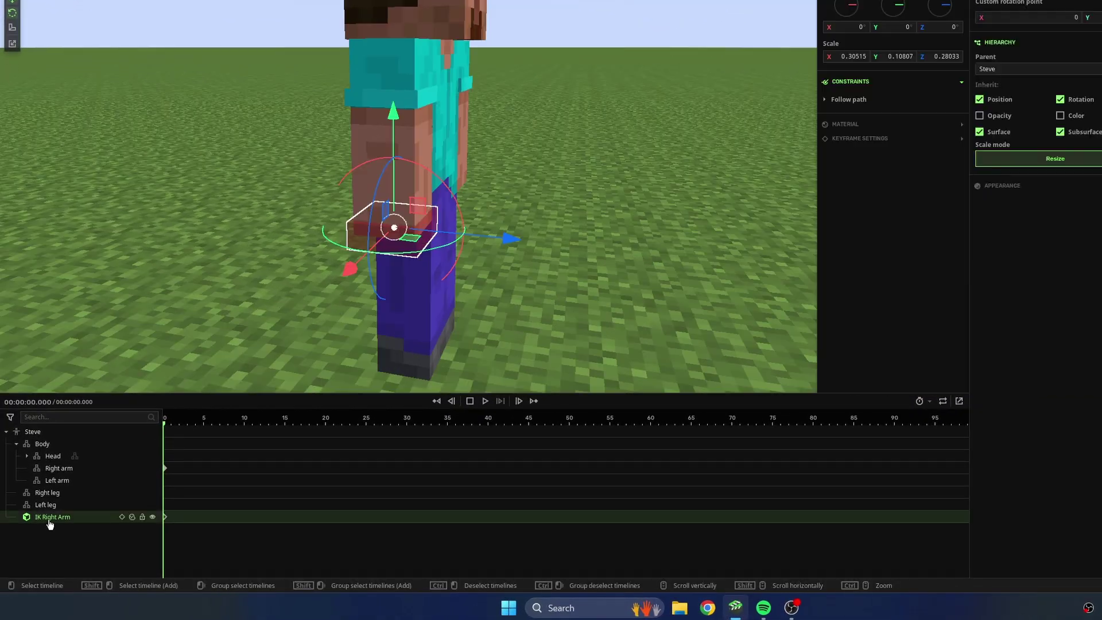
pyautogui.hotkey('ctrl', 'd')
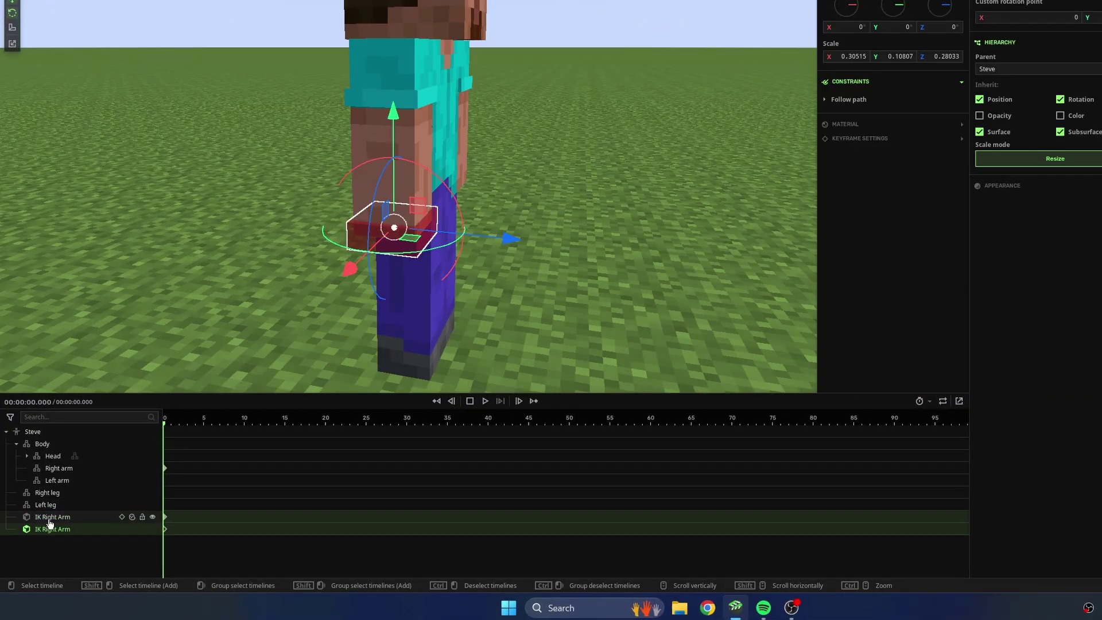
pyautogui.doubleClick(71, 534)
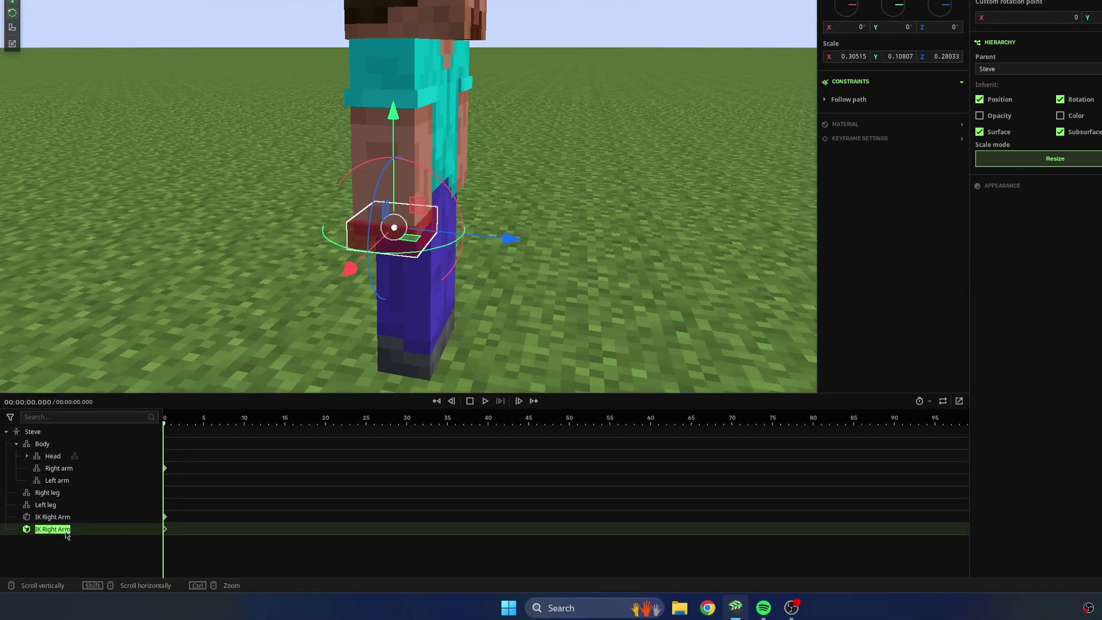
pyautogui.click(79, 535)
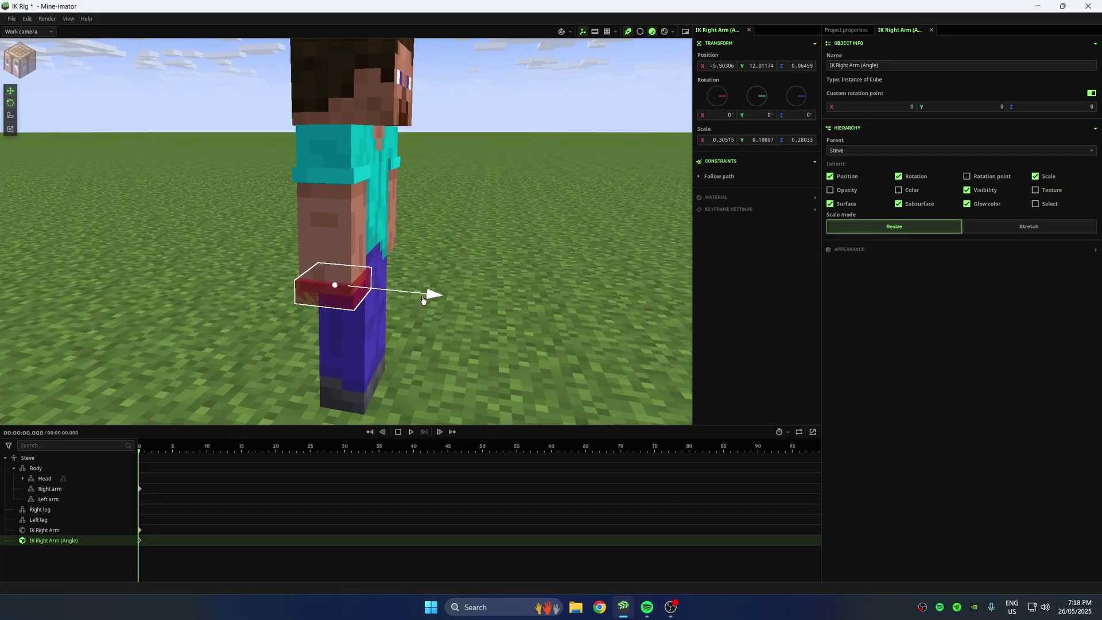
# Step: Move the angle cube behind the character to about Z -11.3 and scale it to 0.1 on all axes
pyautogui.moveTo(423, 299); pyautogui.dragTo(304, 285)
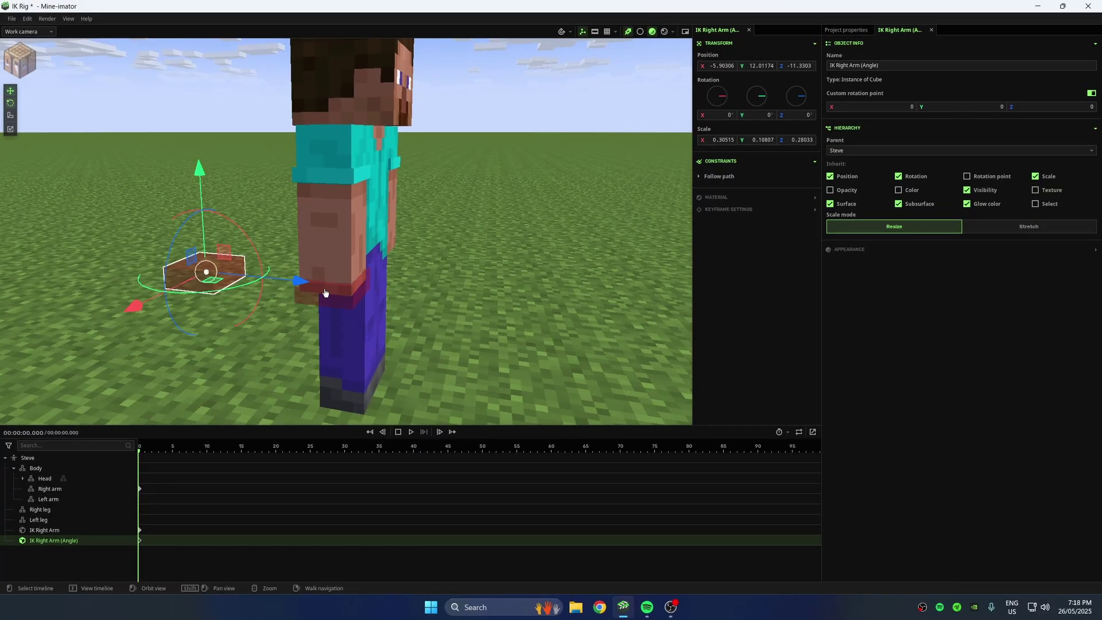
pyautogui.press('BackSpace')
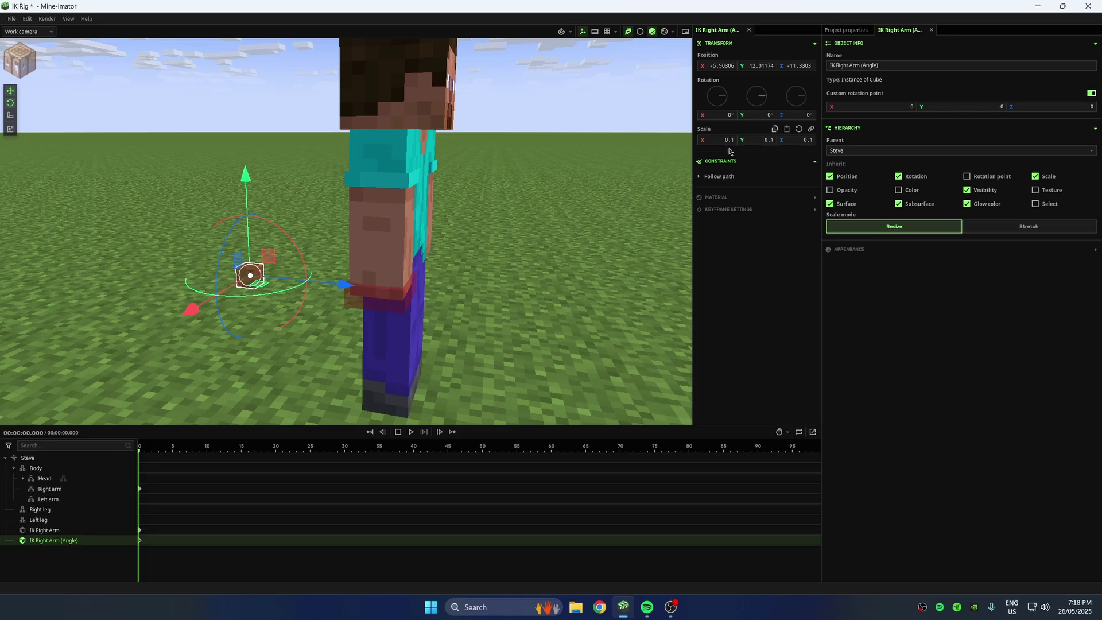
# Step: Set IK Right Arm (Angle) as the right arm's inverse kinematics angle target
pyautogui.moveTo(488, 256); pyautogui.dragTo(521, 242)
pyautogui.click(396, 237)
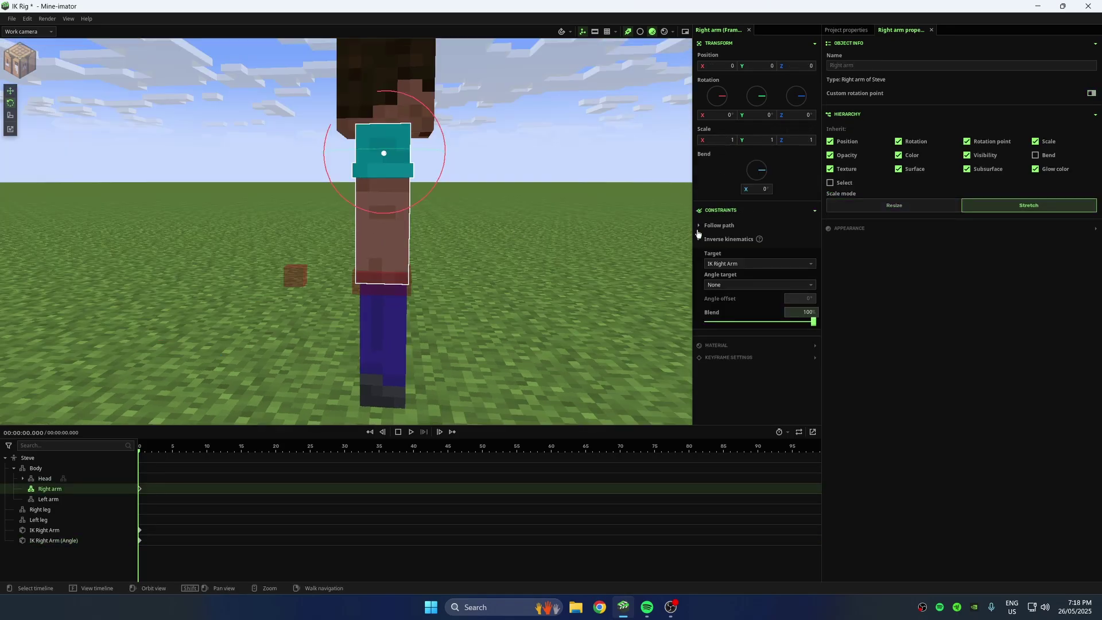
pyautogui.click(732, 287)
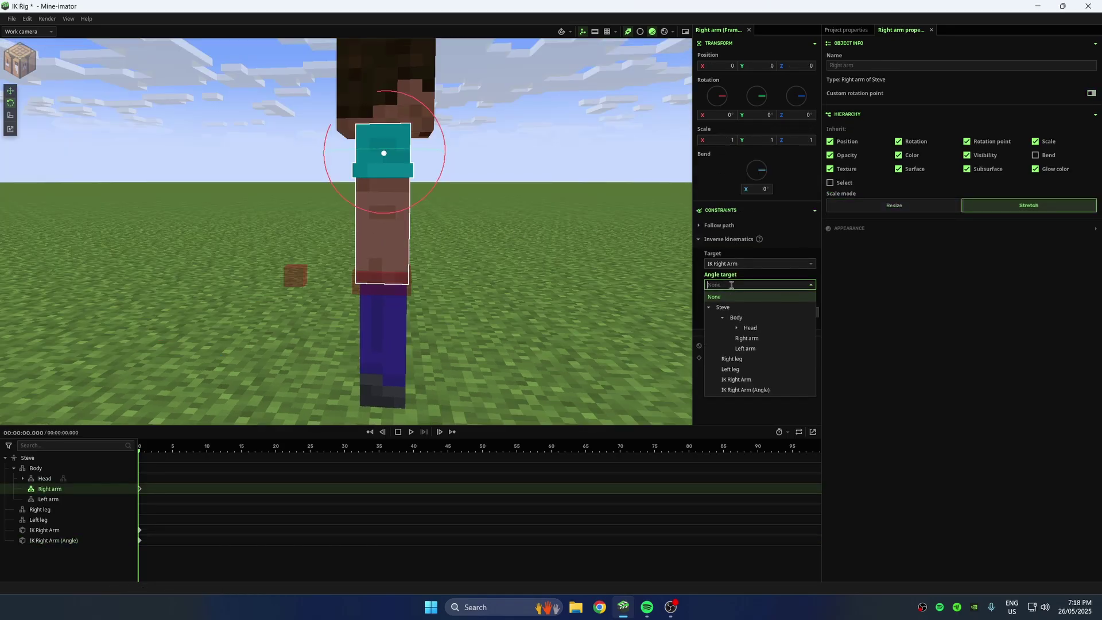
pyautogui.click(747, 390)
# Step: Parent the IK Right Arm (Angle) cube to the IK Right Arm cube
pyautogui.click(46, 530)
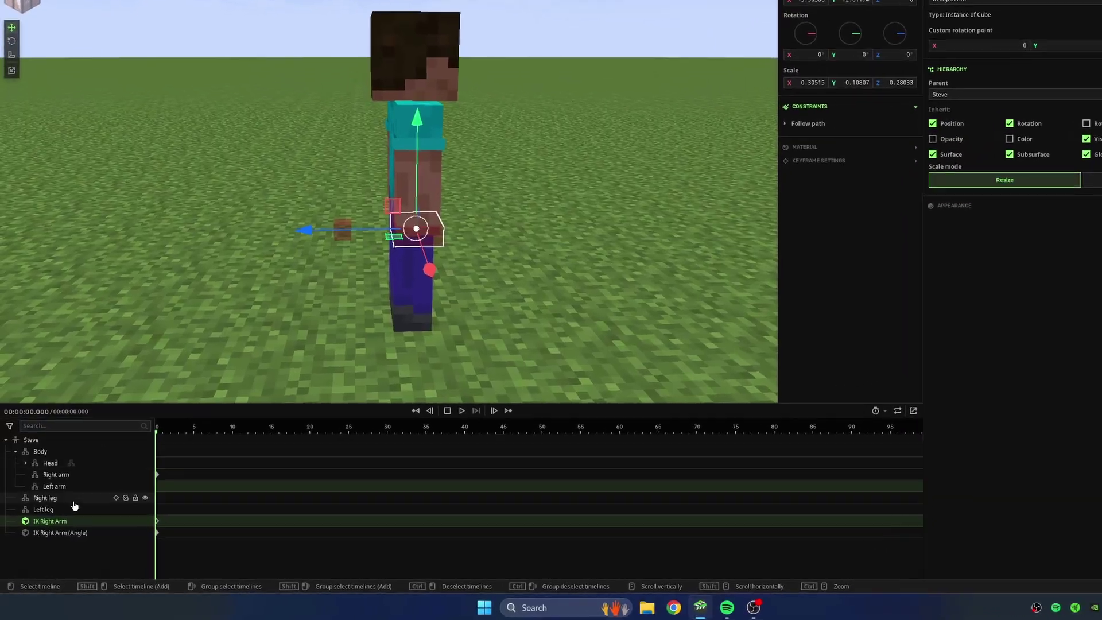
pyautogui.moveTo(66, 533); pyautogui.dragTo(92, 522)
pyautogui.click(17, 518)
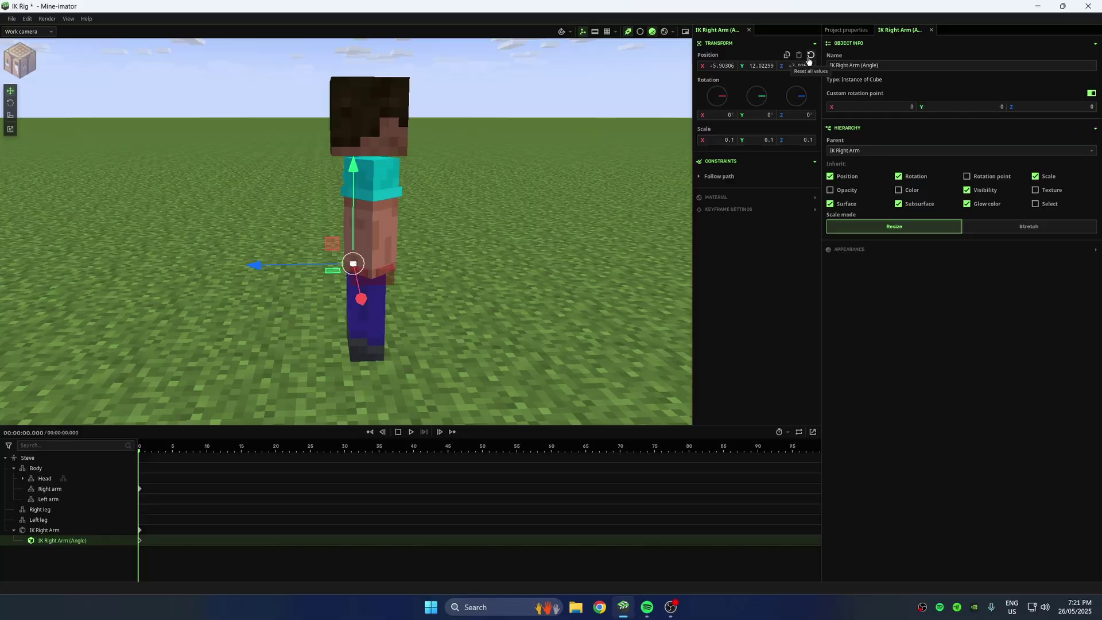
# Step: Reset the angle cube's position and move it behind the arm to about Z -25
pyautogui.click(810, 55)
pyautogui.moveTo(320, 278); pyautogui.dragTo(239, 279)
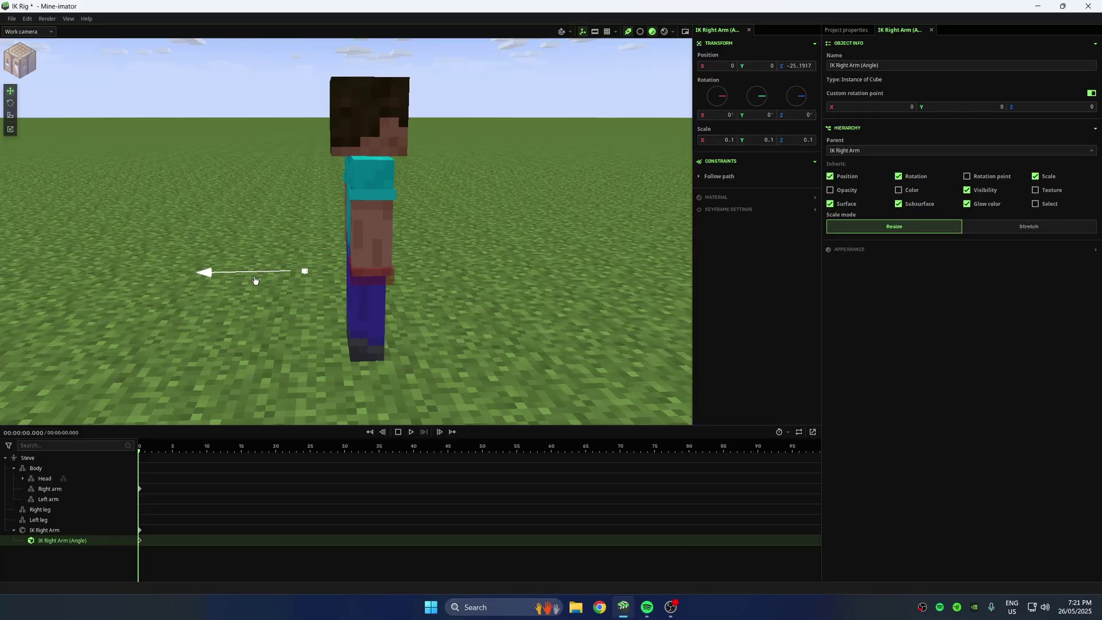
pyautogui.click(250, 322)
# Step: Test the right arm's rig by moving the IK Right Arm cube around the character
pyautogui.moveTo(443, 312); pyautogui.dragTo(436, 292)
pyautogui.click(433, 286)
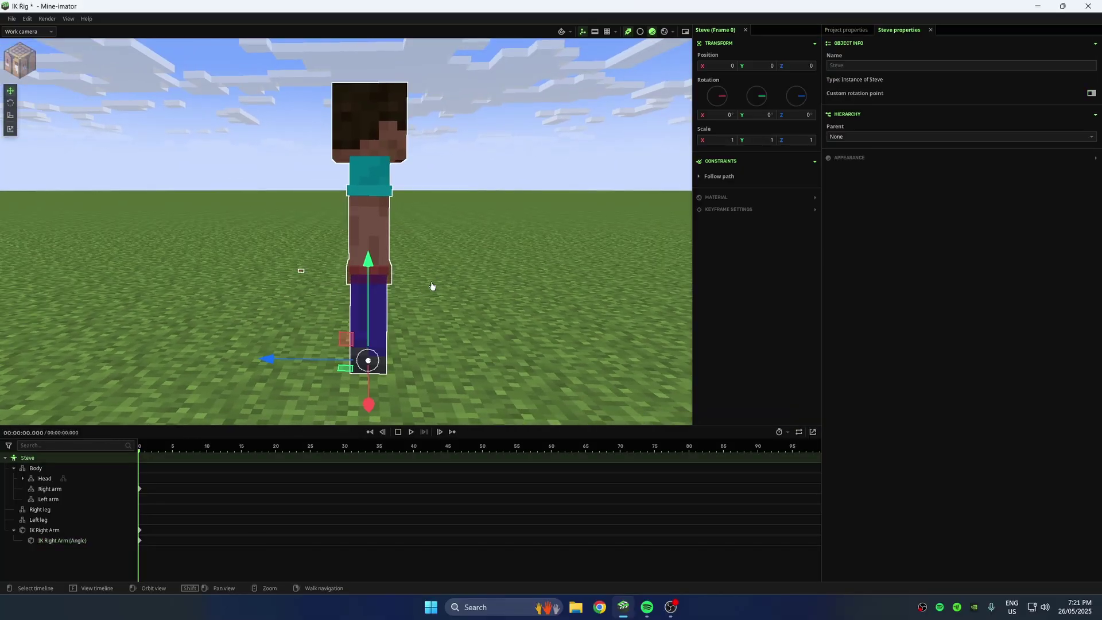
pyautogui.click(378, 279)
pyautogui.moveTo(370, 272); pyautogui.dragTo(439, 221)
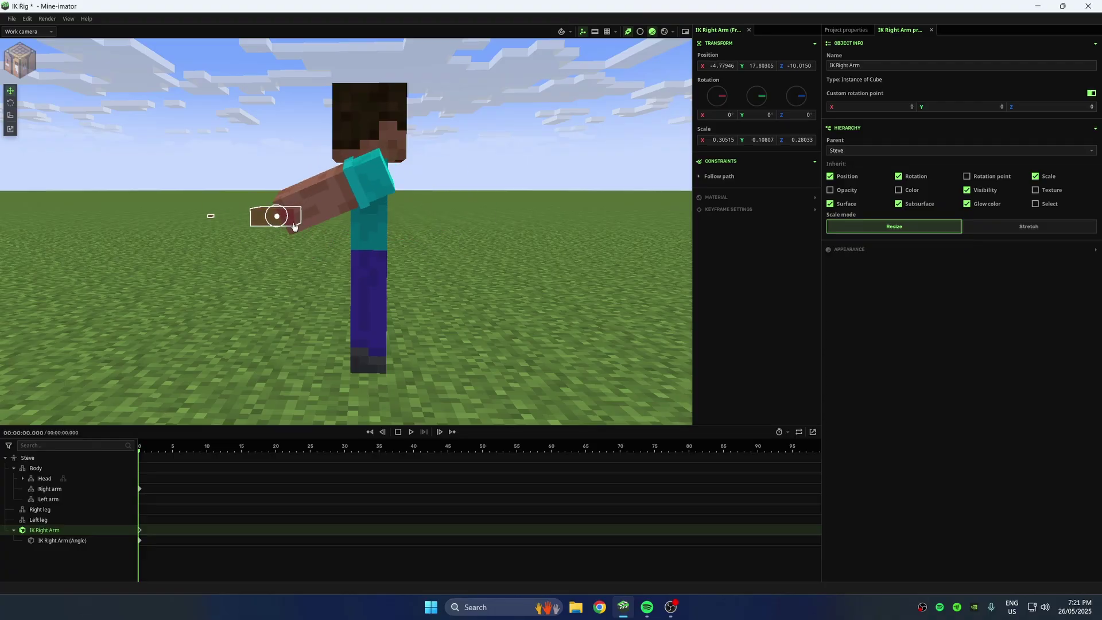
pyautogui.moveTo(294, 227); pyautogui.dragTo(450, 207)
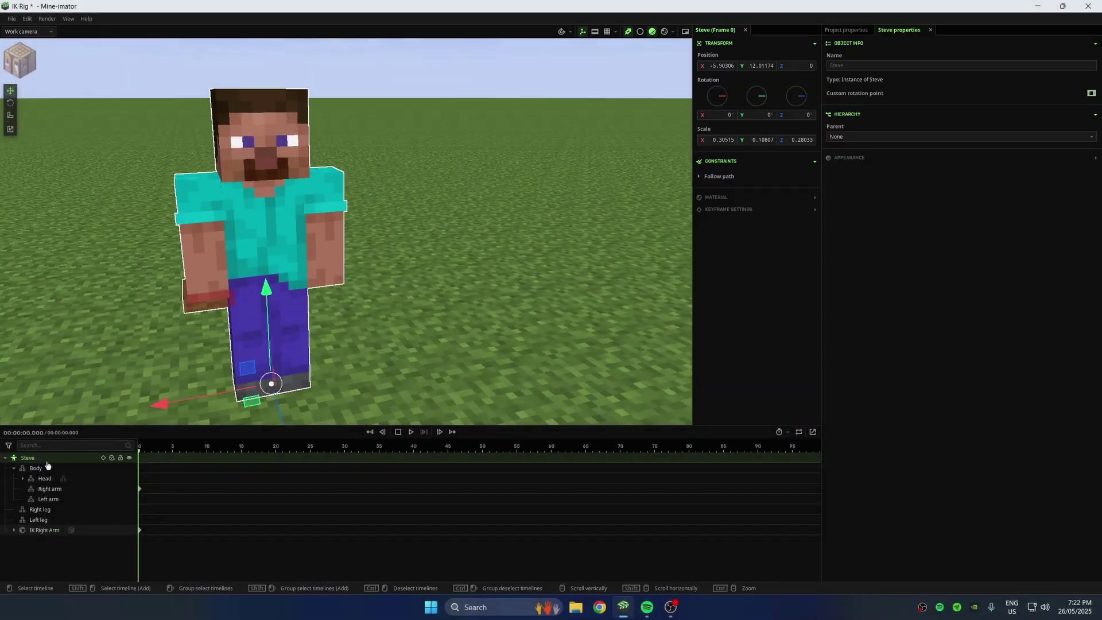
# Step: Duplicate IK Right Arm as IK Left Arm and set the copy's X position to 5.90306
pyautogui.click(45, 531)
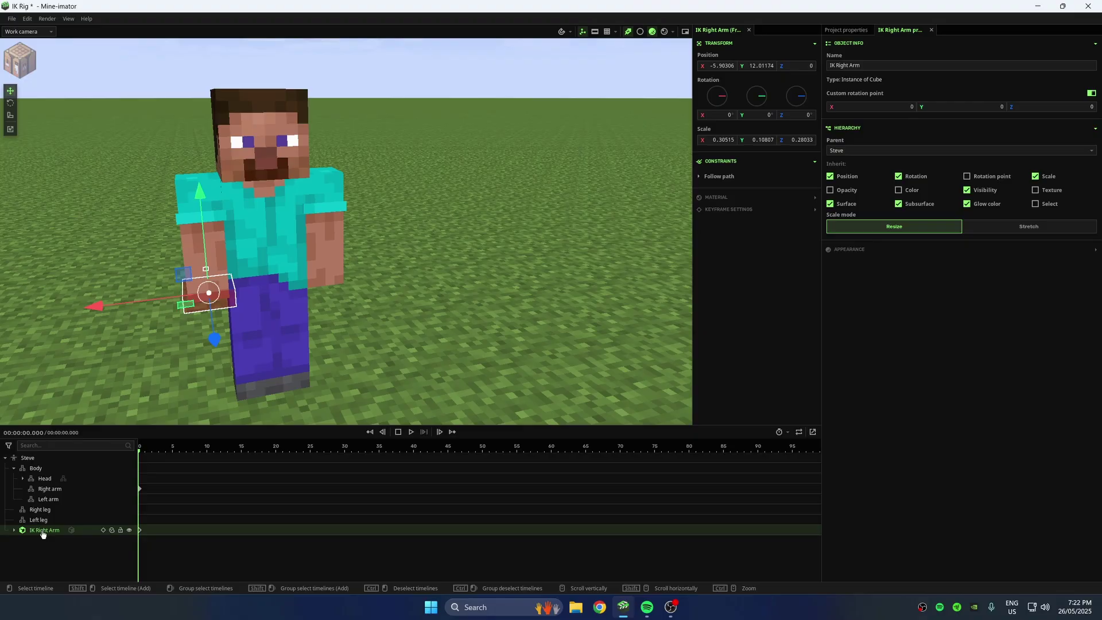
pyautogui.hotkey('ctrl', 'd')
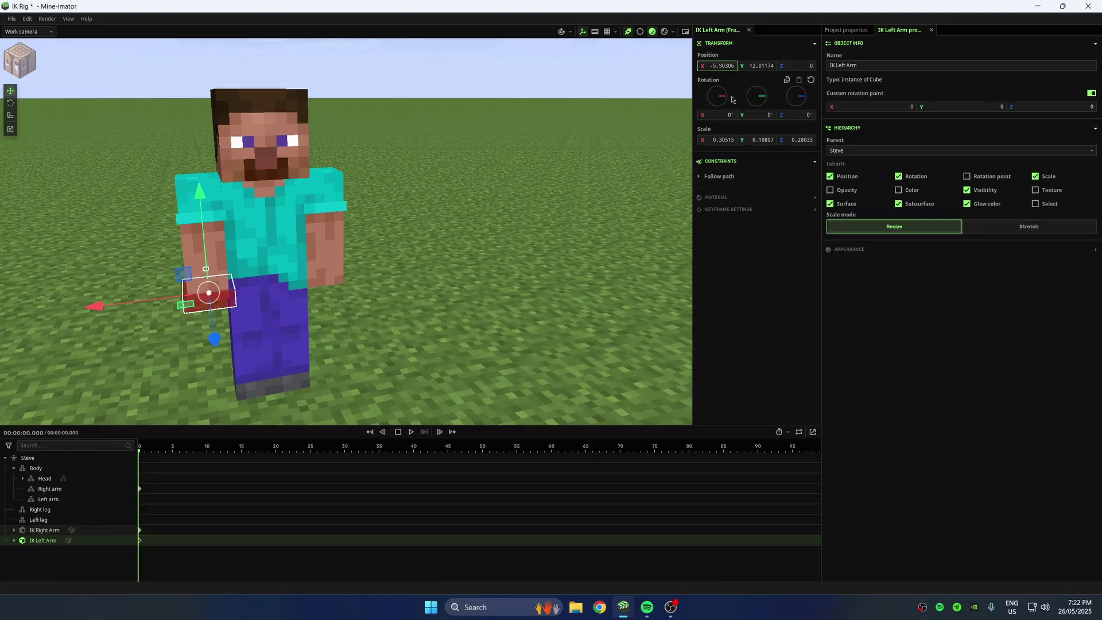
pyautogui.press('Return')
# Step: Set the left arm's inverse kinematics target to IK Left Arm and its angle target to that cube's IK Right Arm (Angle) child
pyautogui.click(425, 242)
pyautogui.moveTo(424, 241); pyautogui.dragTo(399, 209)
pyautogui.click(385, 241)
pyautogui.click(339, 243)
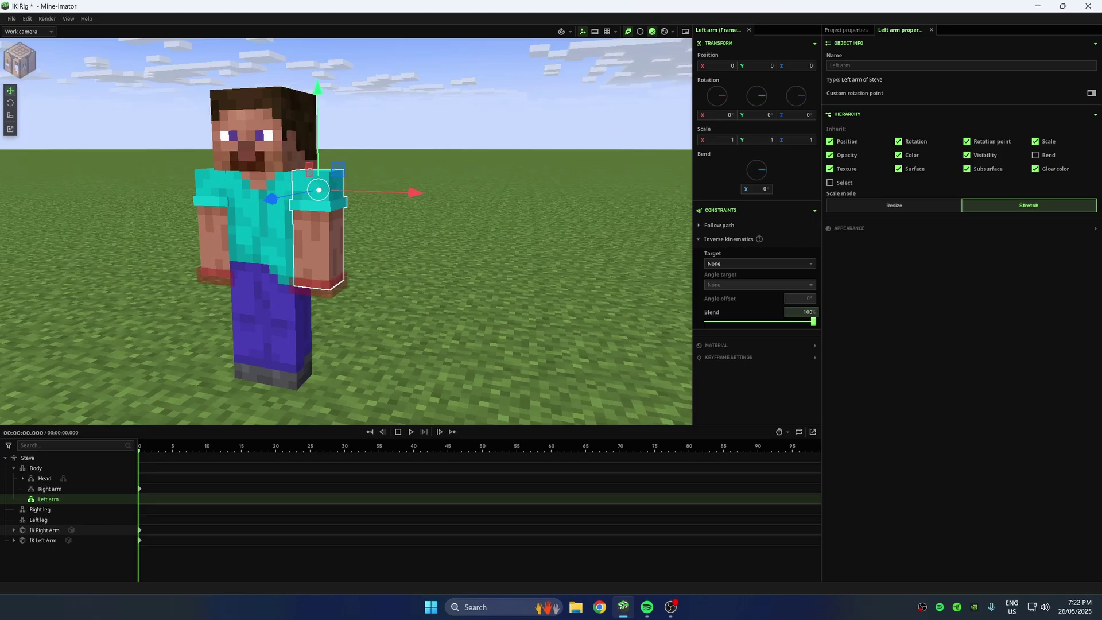
pyautogui.click(745, 264)
pyautogui.click(751, 377)
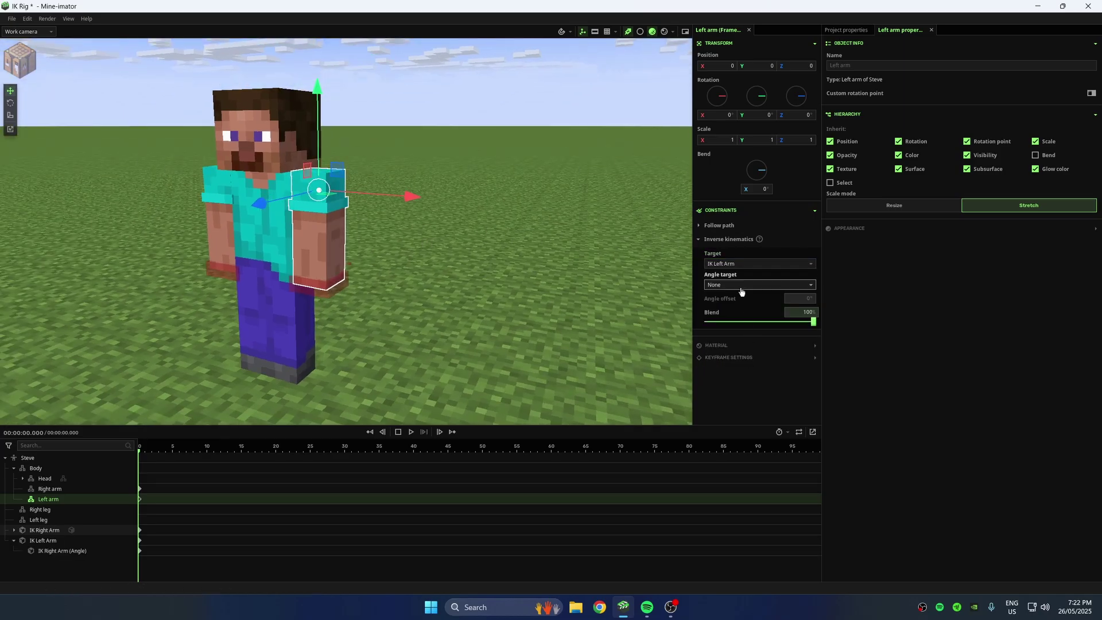
pyautogui.click(742, 288)
pyautogui.click(748, 400)
# Step: Test the left arm's rig by moving the IK Left Arm cube around, and undo the moves
pyautogui.moveTo(566, 356); pyautogui.dragTo(488, 334)
pyautogui.click(337, 294)
pyautogui.moveTo(323, 285); pyautogui.dragTo(274, 254)
pyautogui.moveTo(253, 253); pyautogui.dragTo(327, 271)
pyautogui.moveTo(282, 255); pyautogui.dragTo(353, 251)
pyautogui.hotkey('ctrl', 'z')
pyautogui.hotkey('ctrl', 'z')
# Step: Duplicate the IK Left Arm controller and rename the copy as IK Right Leg
pyautogui.click(376, 356)
pyautogui.moveTo(376, 372); pyautogui.dragTo(399, 301, button='middle')
pyautogui.click(22, 541)
pyautogui.click(13, 541)
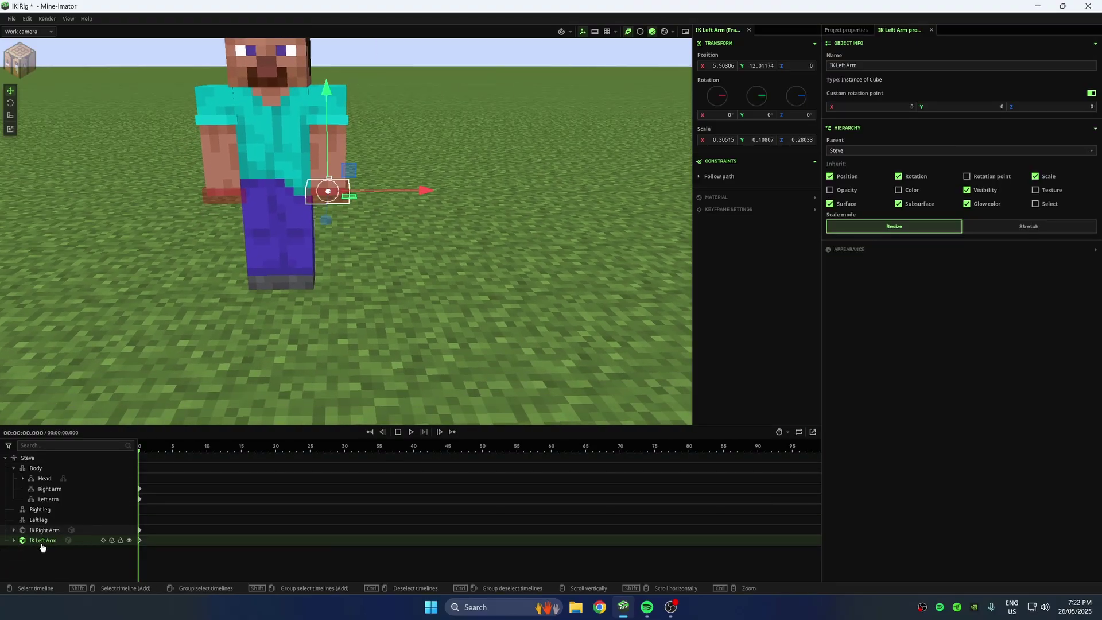
pyautogui.hotkey('ctrl', 'd')
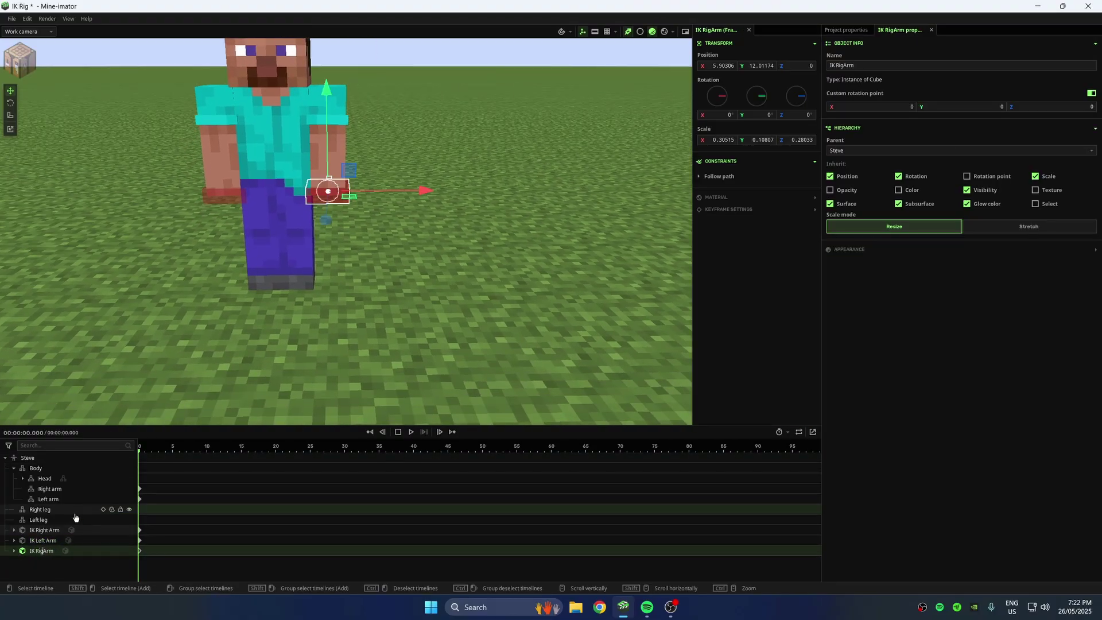
pyautogui.press('Right')
pyautogui.press('Right')
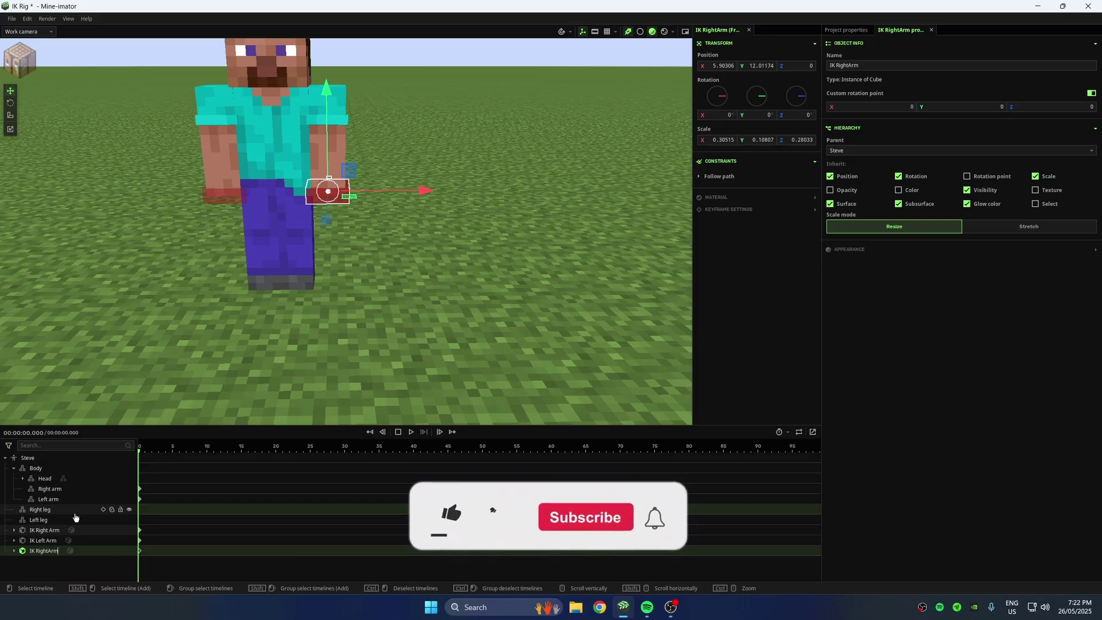
pyautogui.press('BackSpace')
pyautogui.press('BackSpace')
pyautogui.press('BackSpace')
pyautogui.write('Leg')
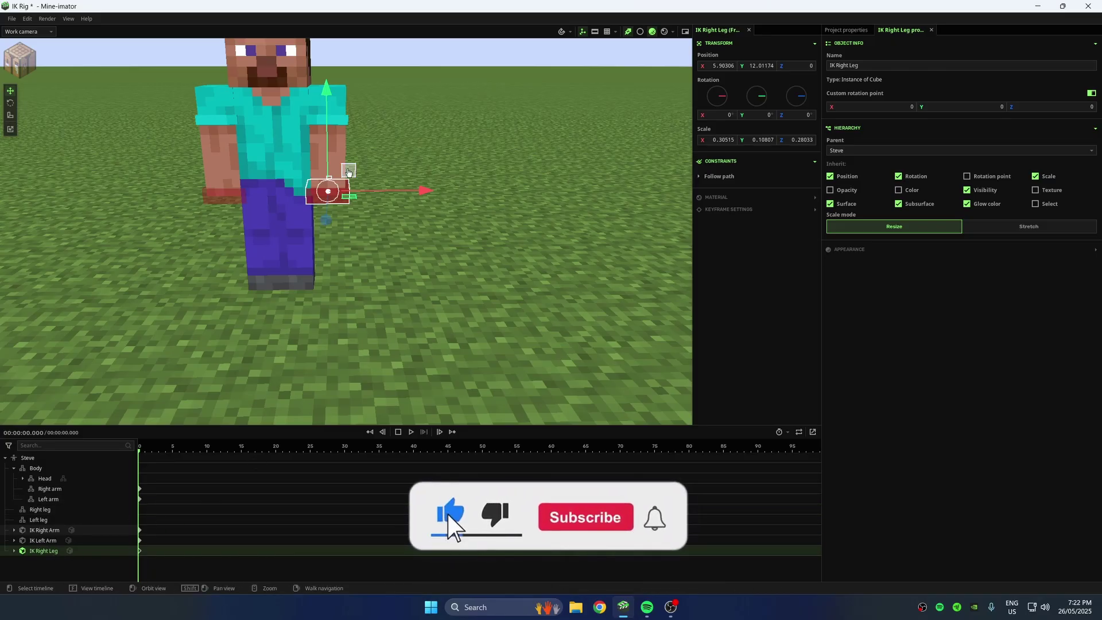
# Step: Move the IK Right Leg cube down to the right foot, at about X -1.81 and Y 0.13
pyautogui.moveTo(350, 171); pyautogui.dragTo(63, 229)
pyautogui.press('f')
pyautogui.scroll(7, 303, 258)
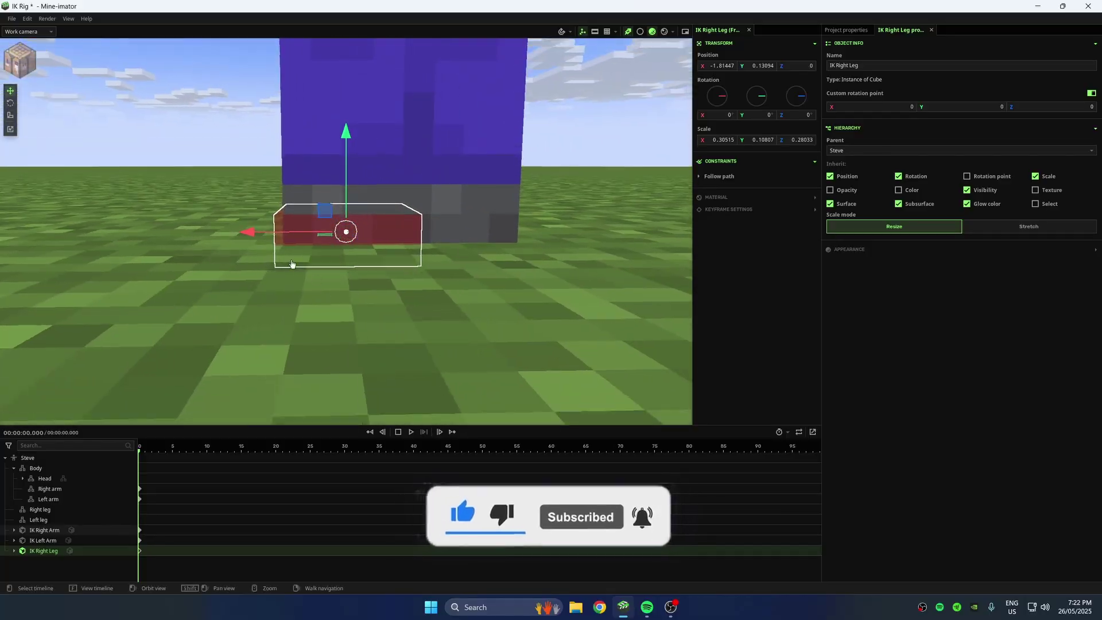
pyautogui.moveTo(293, 263); pyautogui.dragTo(368, 307)
pyautogui.scroll(-2, 316, 231)
# Step: Set the right leg's inverse kinematics target to IK Right Leg and its angle target to that cube's IK Right Arm (Angle) child
pyautogui.click(315, 229)
pyautogui.click(758, 263)
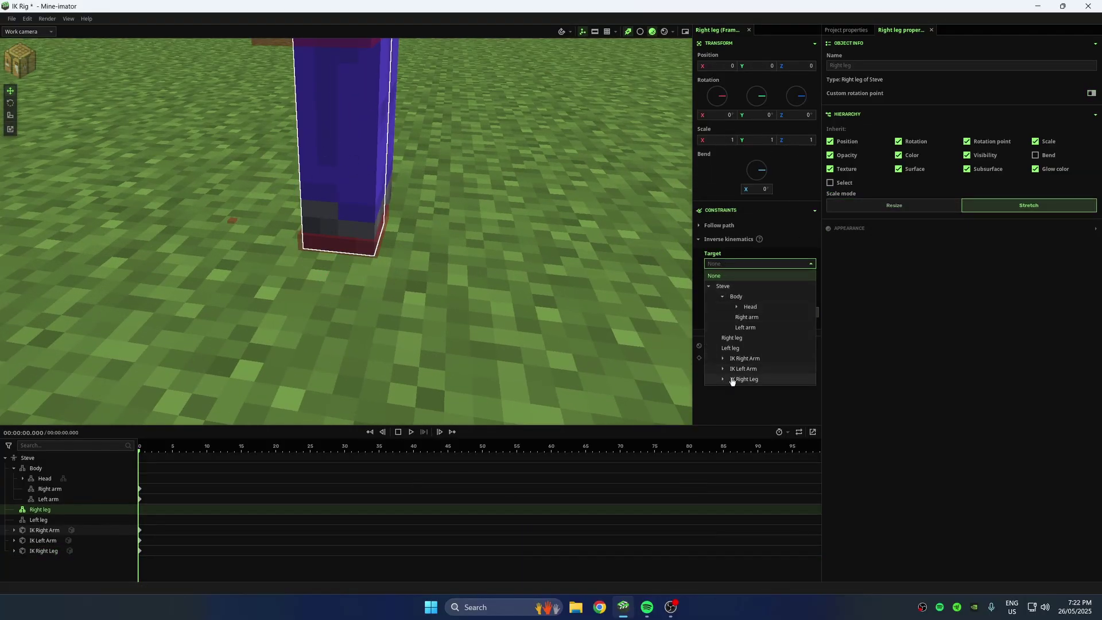
pyautogui.click(752, 386)
pyautogui.click(744, 288)
pyautogui.click(756, 411)
# Step: Move the angle cube under IK Right Leg in front of the leg, to a Z position of about 4.14
pyautogui.moveTo(506, 196); pyautogui.dragTo(453, 206)
pyautogui.scroll(-3, 423, 167)
pyautogui.click(457, 206)
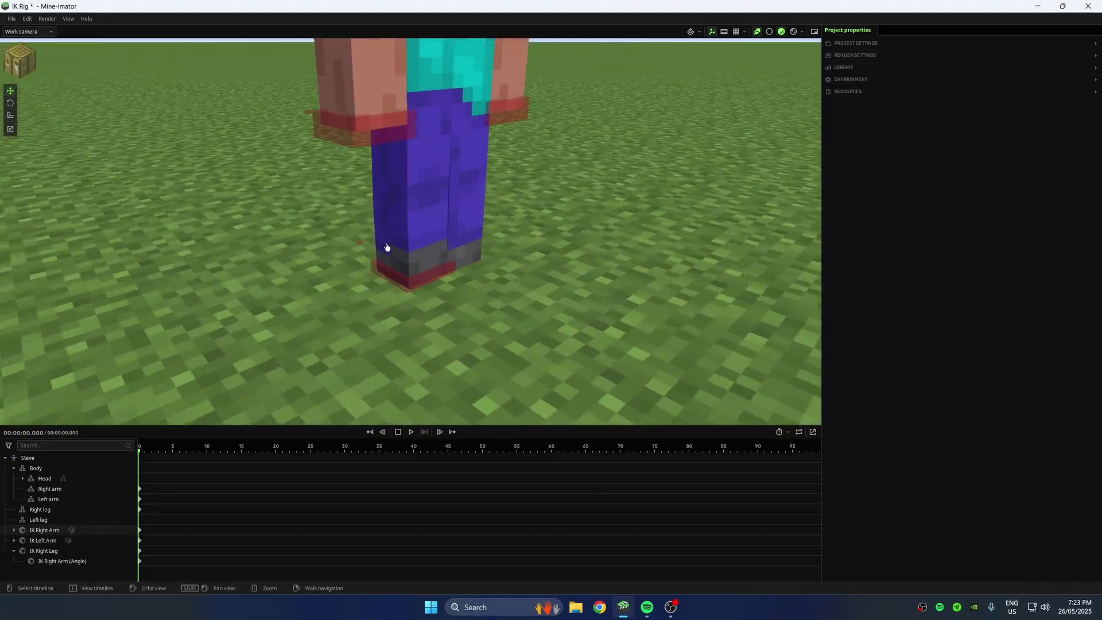
pyautogui.click(46, 561)
pyautogui.moveTo(358, 270); pyautogui.dragTo(436, 330)
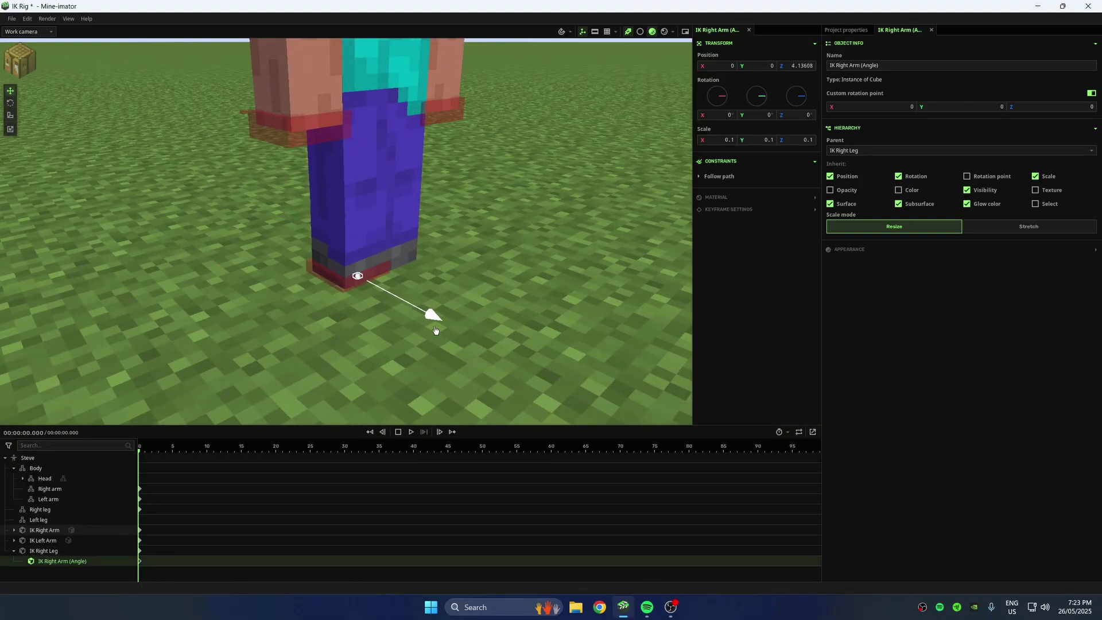
pyautogui.click(497, 369)
pyautogui.moveTo(498, 367); pyautogui.dragTo(528, 328)
# Step: Test the right leg's rig by raising the IK Right Leg cube, and undo the move
pyautogui.click(14, 551)
pyautogui.click(46, 551)
pyautogui.moveTo(351, 279); pyautogui.dragTo(379, 228)
pyautogui.moveTo(436, 221); pyautogui.dragTo(285, 243)
pyautogui.click(335, 256)
pyautogui.click(332, 256)
pyautogui.hotkey('ctrl', 'z')
pyautogui.hotkey('ctrl', 'z')
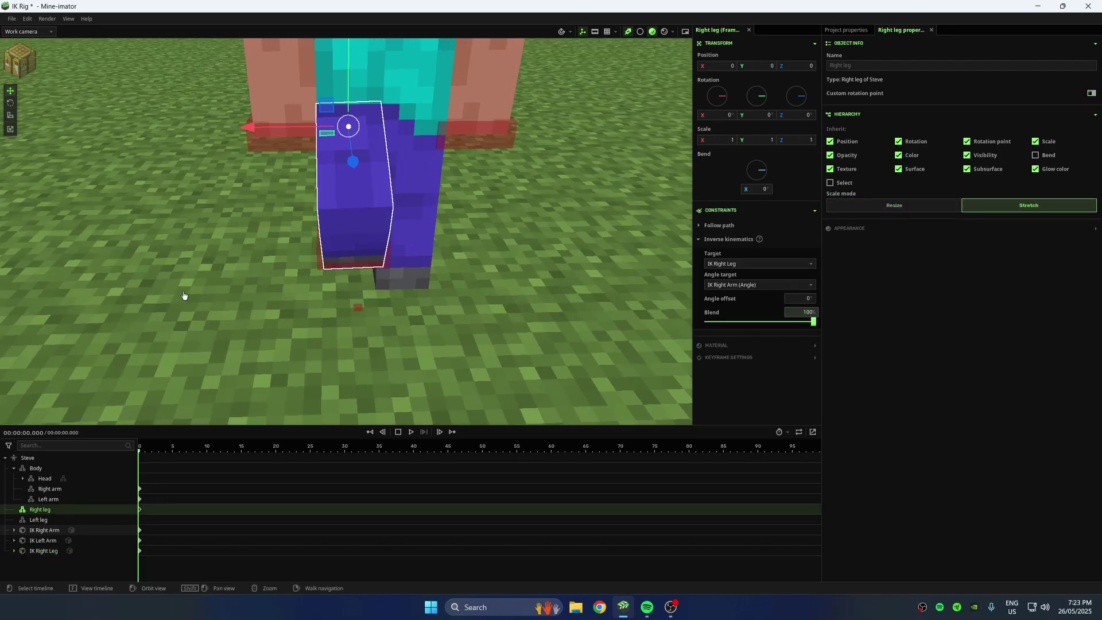
pyautogui.hotkey('ctrl', 'z')
pyautogui.hotkey('ctrl', 'z')
# Step: Duplicate the IK Right Leg controller and rename the copy as IK Left Leg
pyautogui.click(477, 314)
pyautogui.moveTo(477, 316); pyautogui.dragTo(428, 322)
pyautogui.click(45, 552)
pyautogui.hotkey('ctrl', 'd')
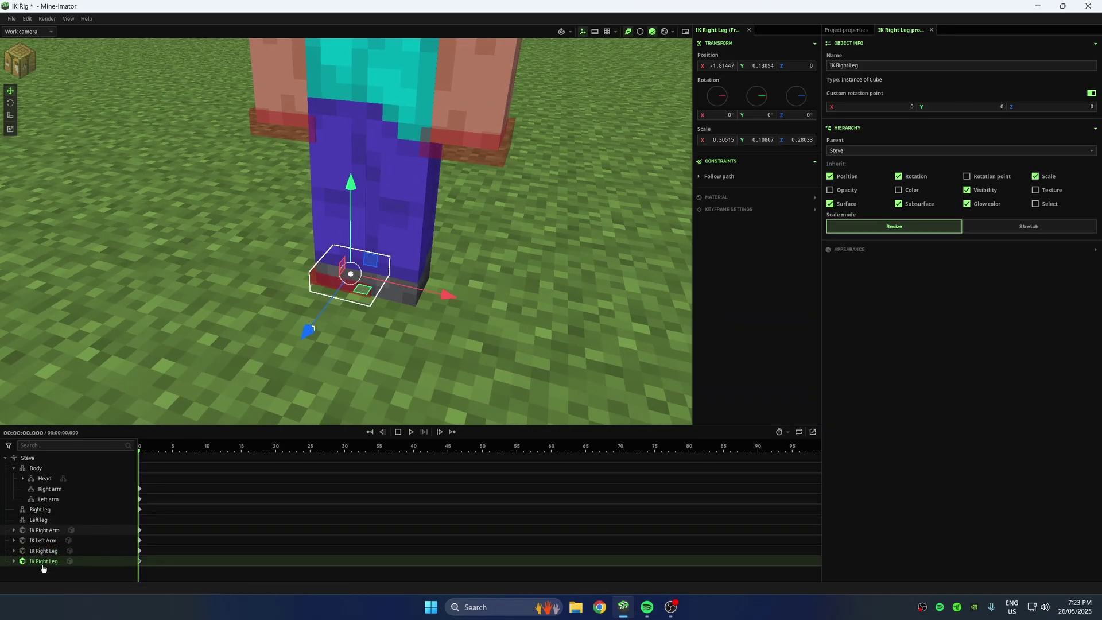
pyautogui.click(38, 569)
pyautogui.click(40, 565)
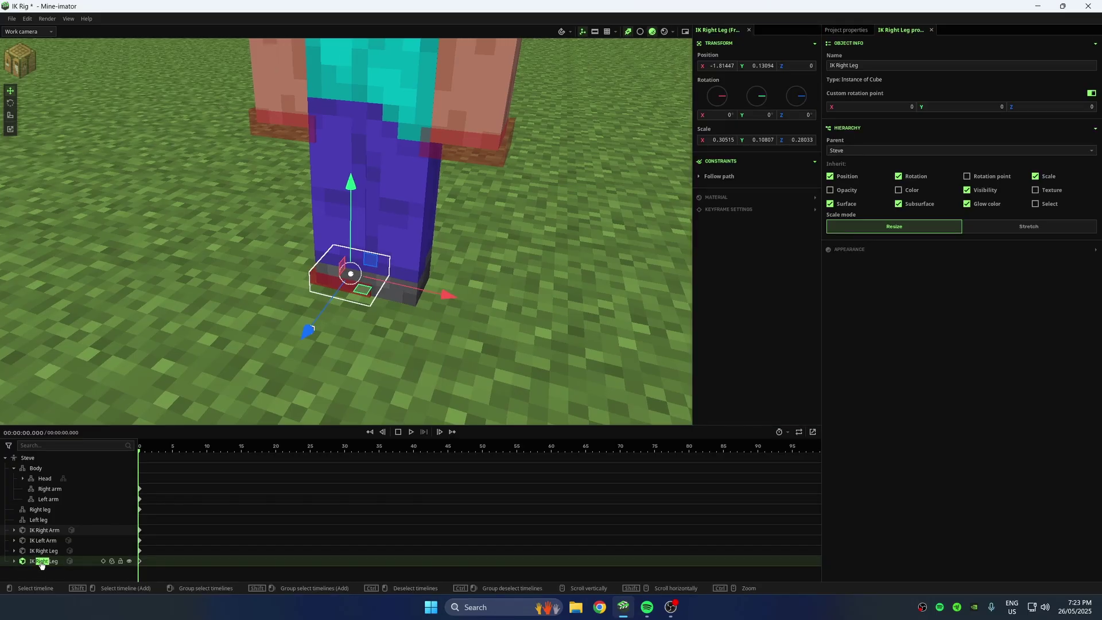
pyautogui.write('Left')
pyautogui.press('Return')
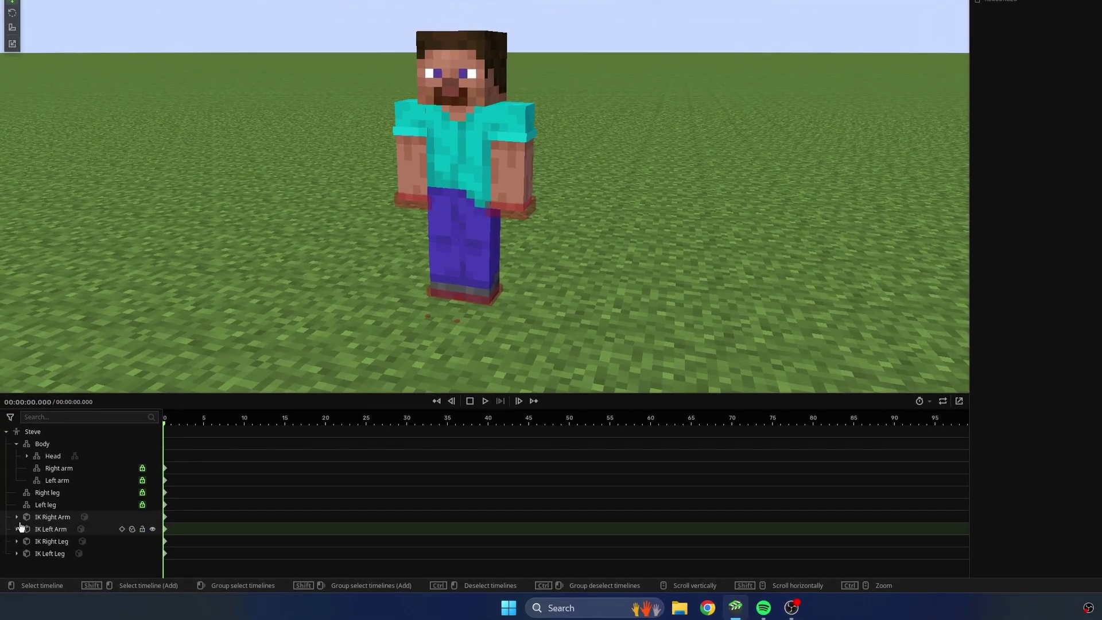
# Step: Enlarge the timeline area and expand all four IK controllers to show their angle cubes
pyautogui.click(19, 519)
pyautogui.click(17, 517)
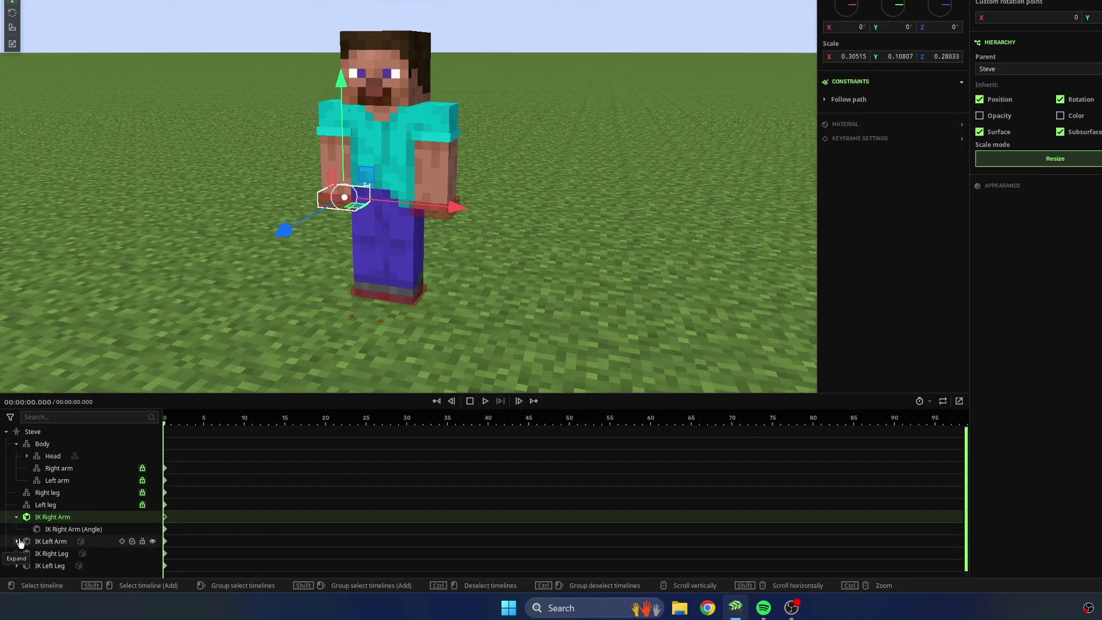
pyautogui.click(17, 541)
pyautogui.click(16, 553)
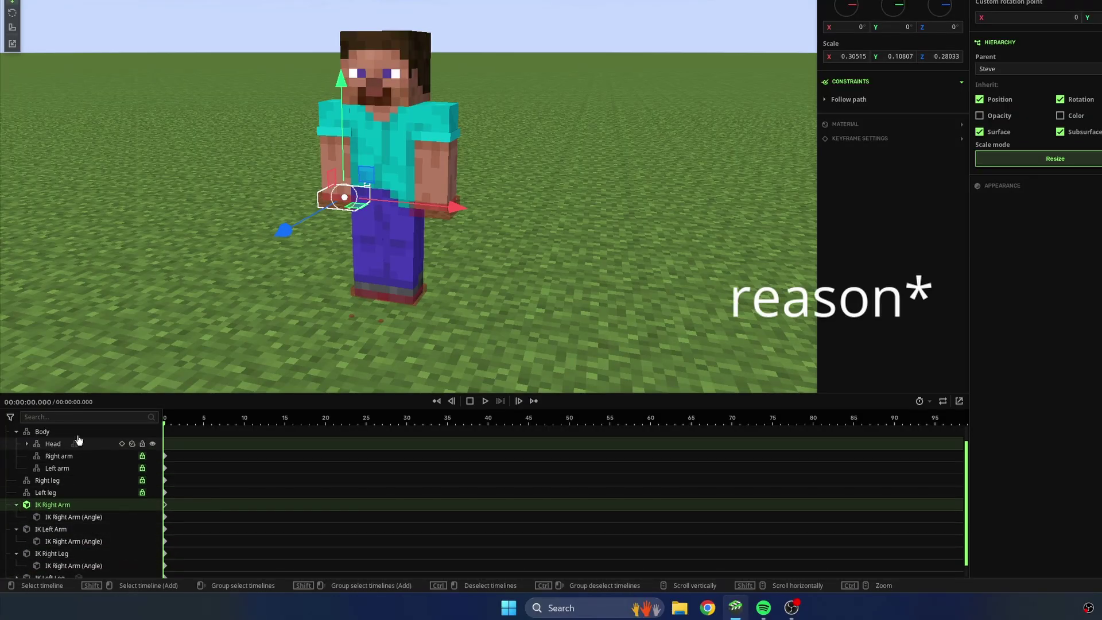
pyautogui.moveTo(89, 395); pyautogui.dragTo(97, 293)
pyautogui.click(17, 482)
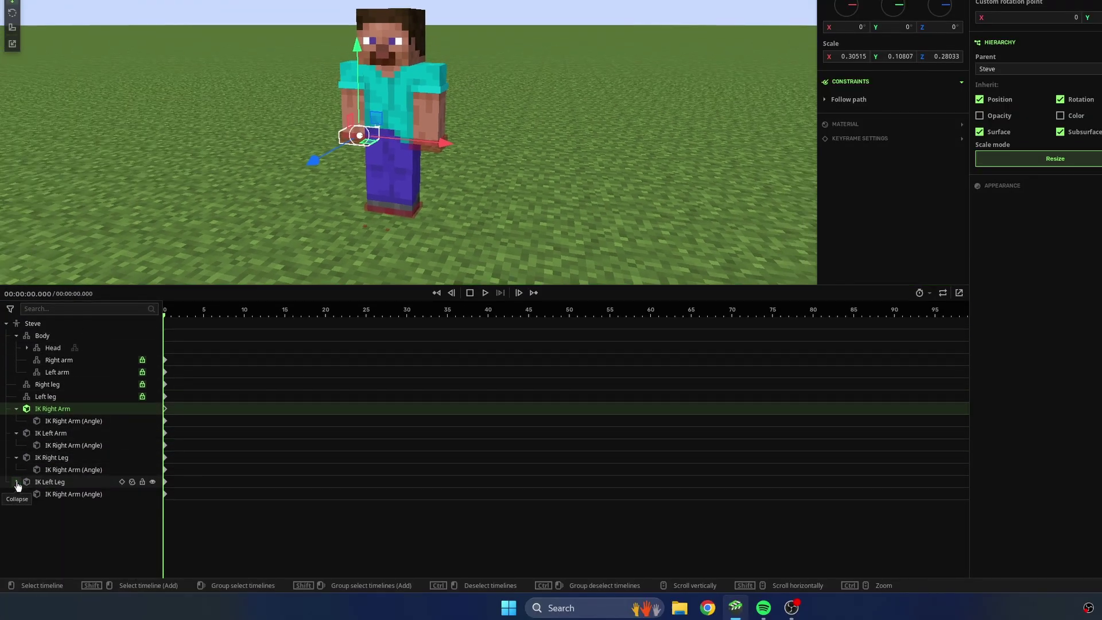
# Step: Lock and hide the angle cube under each of the four IK controllers
pyautogui.click(73, 420)
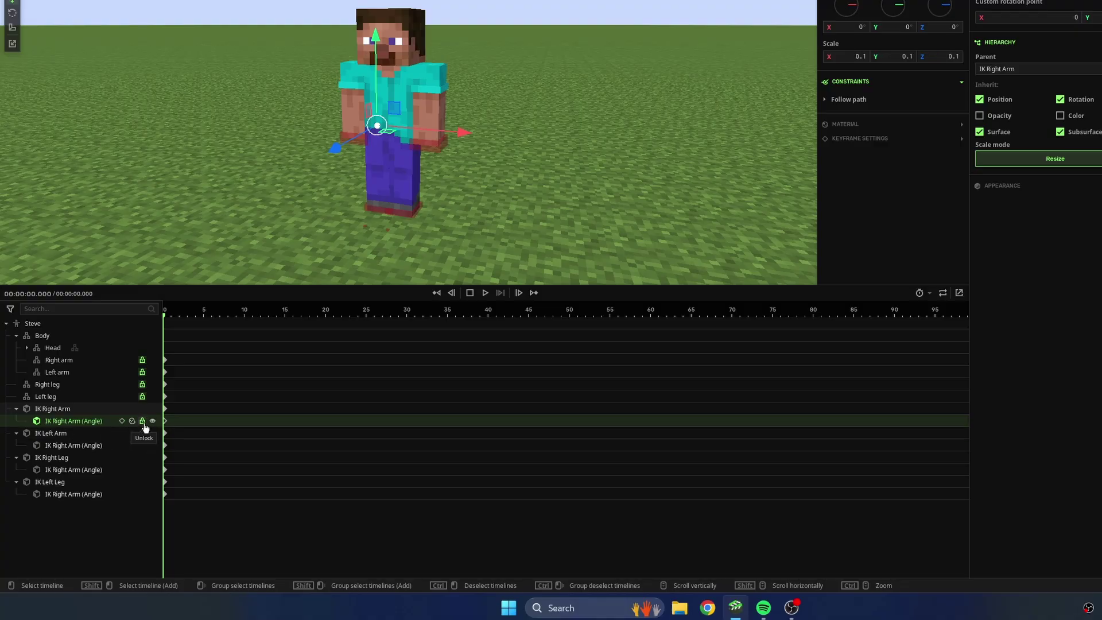
pyautogui.click(153, 421)
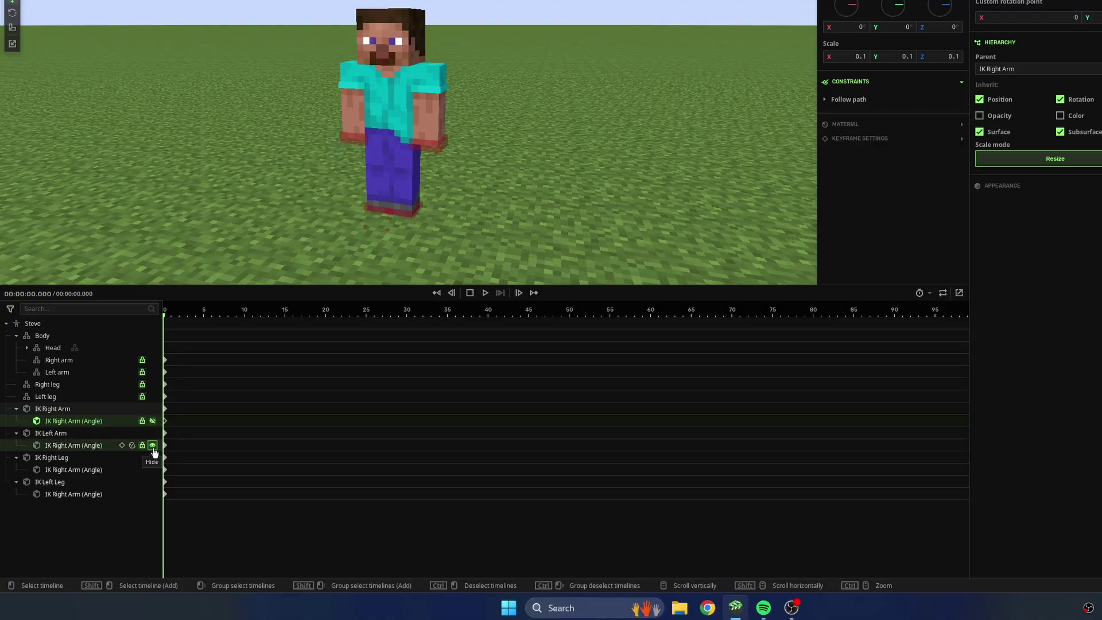
pyautogui.click(153, 446)
pyautogui.click(151, 470)
pyautogui.click(140, 495)
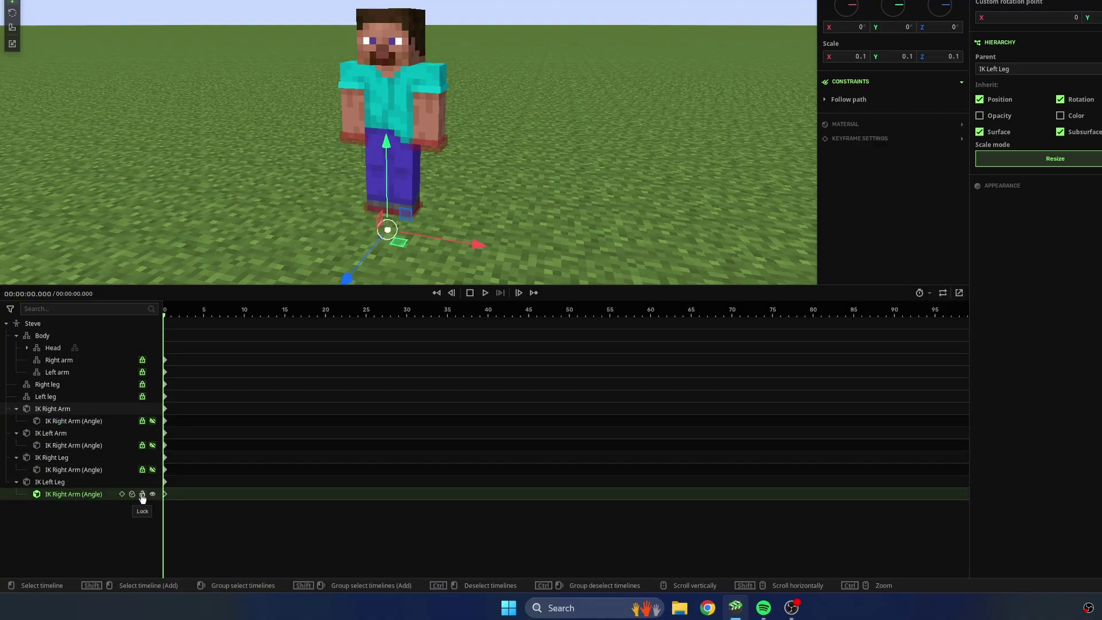
pyautogui.moveTo(368, 351); pyautogui.dragTo(406, 344)
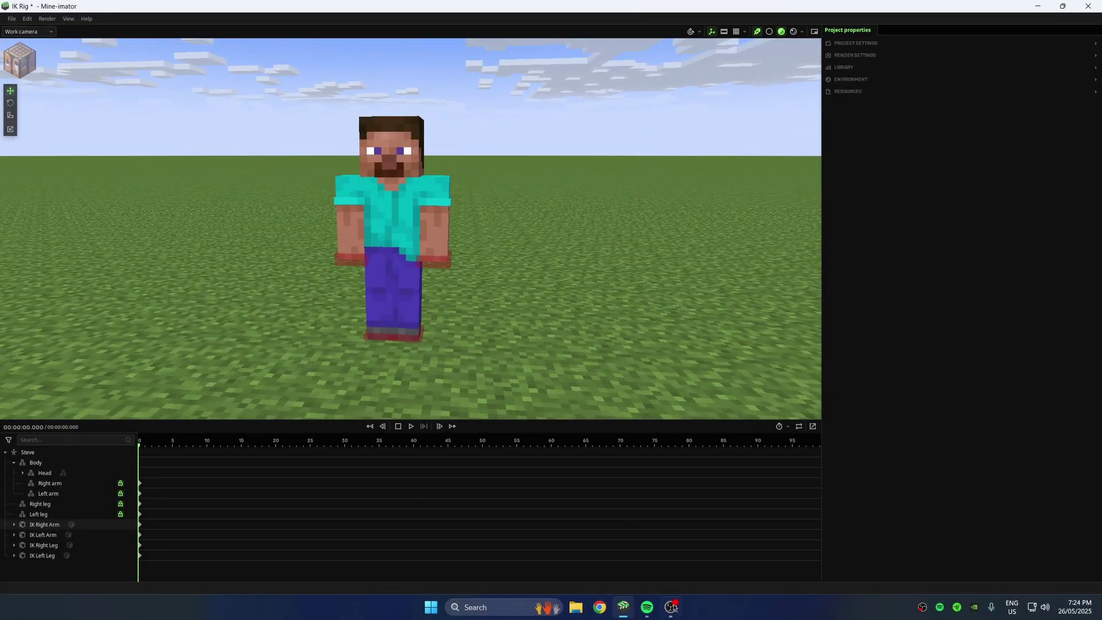